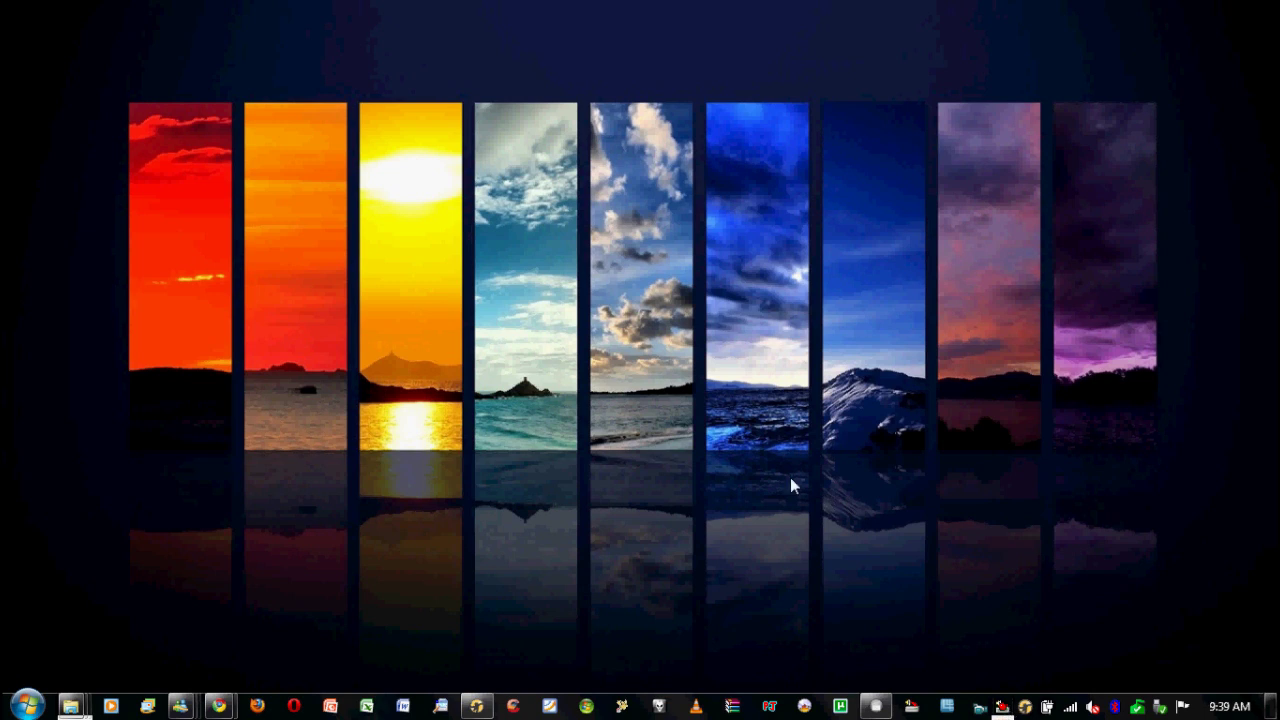
# Show the hidden desktop icons and open the mediamonkeys EQ presets archive, dismissing the licence reminder
pyautogui.doubleClick(547, 471)
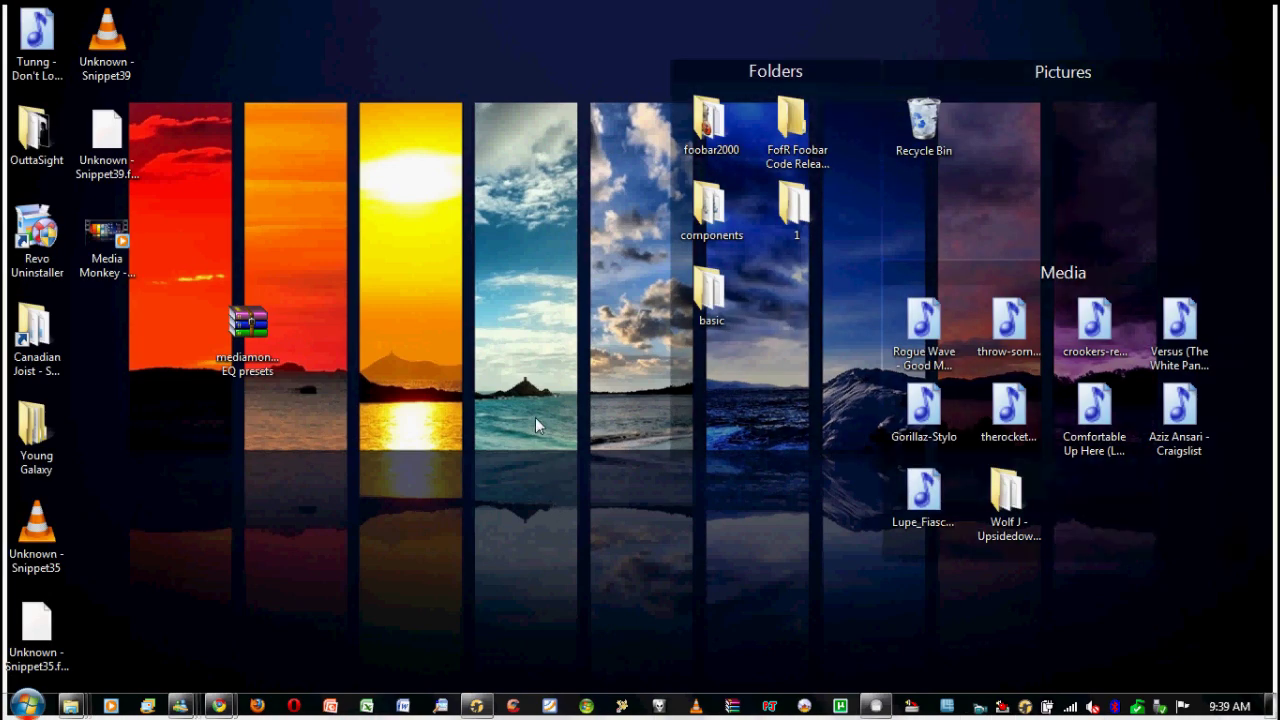
pyautogui.doubleClick(560, 428)
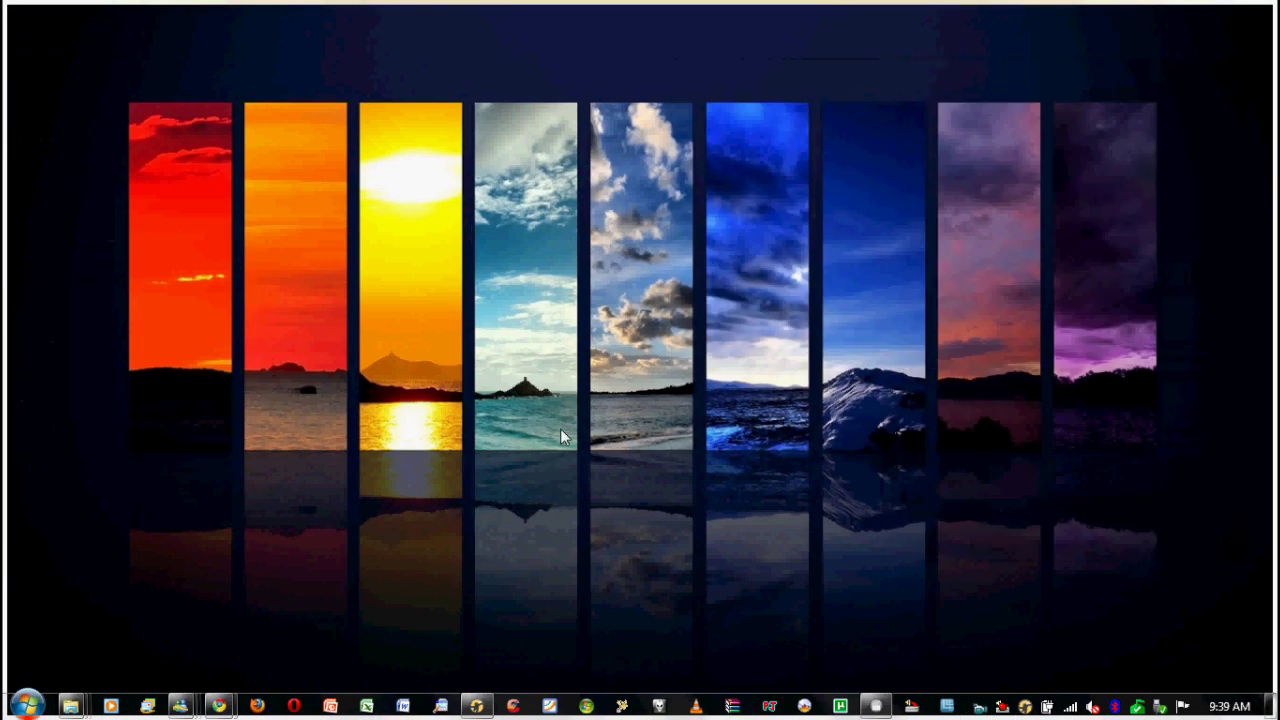
pyautogui.doubleClick(560, 428)
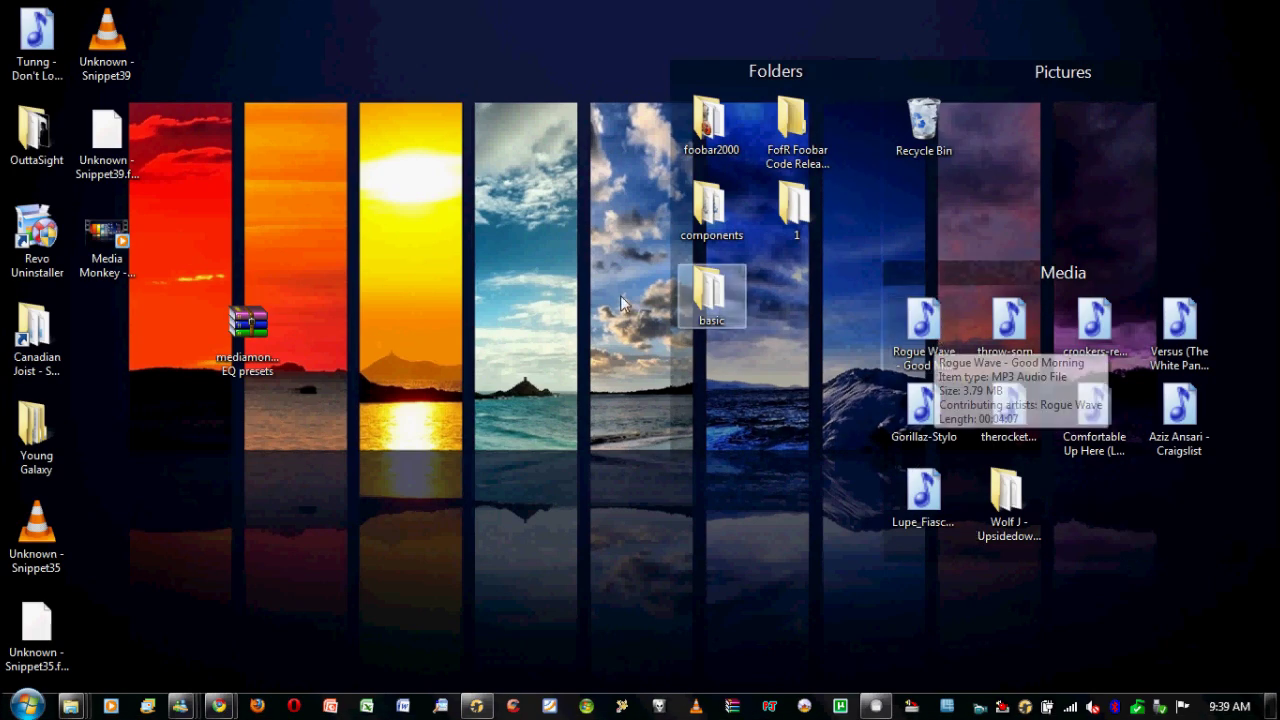
pyautogui.click(266, 321)
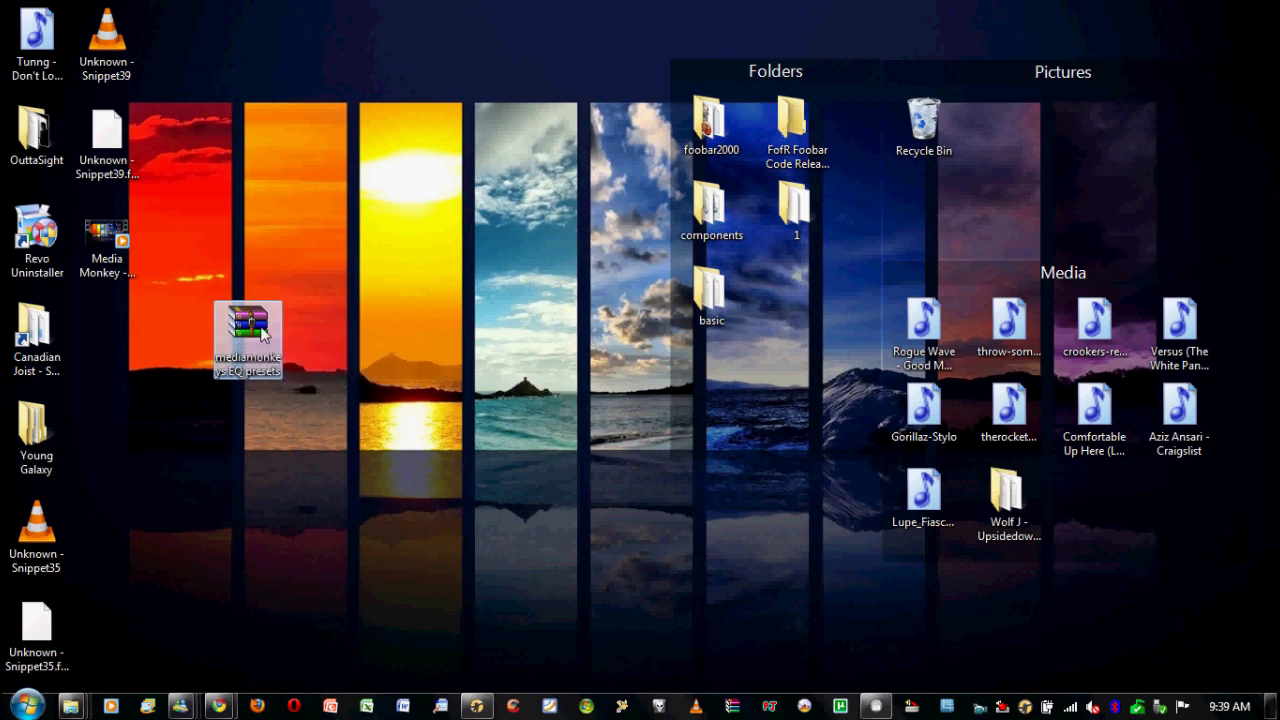
pyautogui.doubleClick(262, 333)
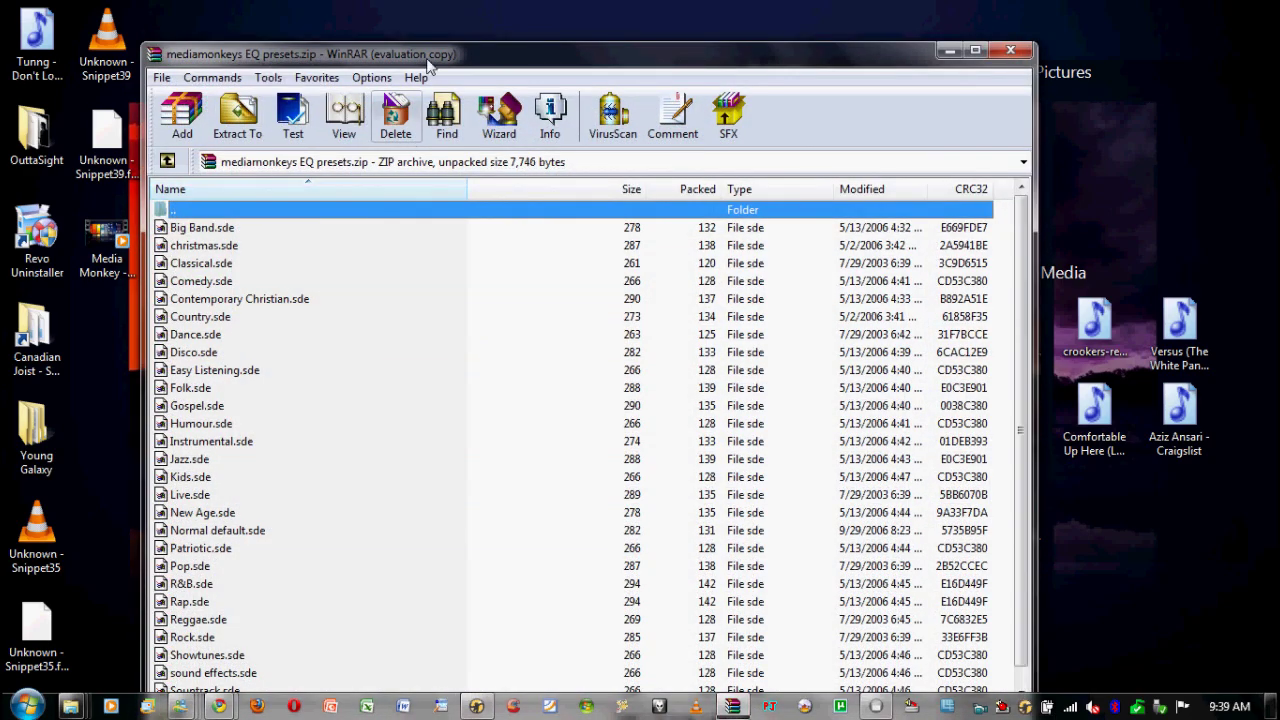
pyautogui.moveTo(428, 65); pyautogui.dragTo(457, 42)
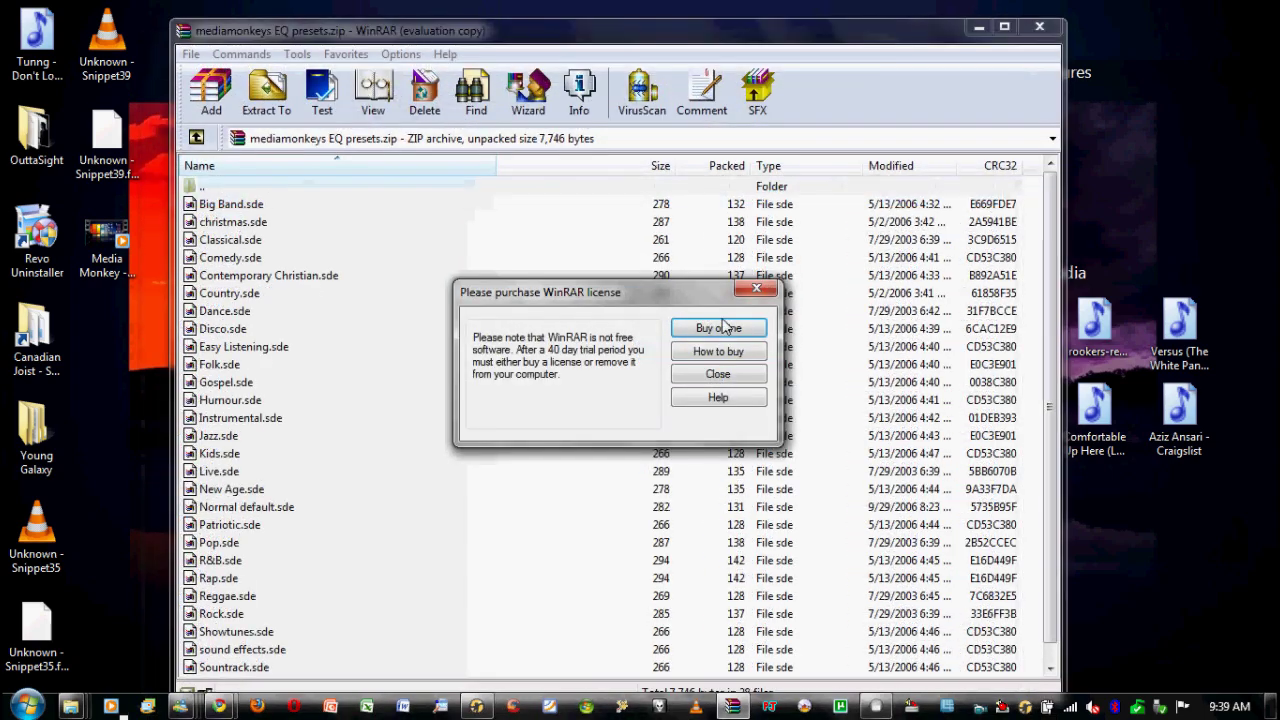
pyautogui.click(746, 375)
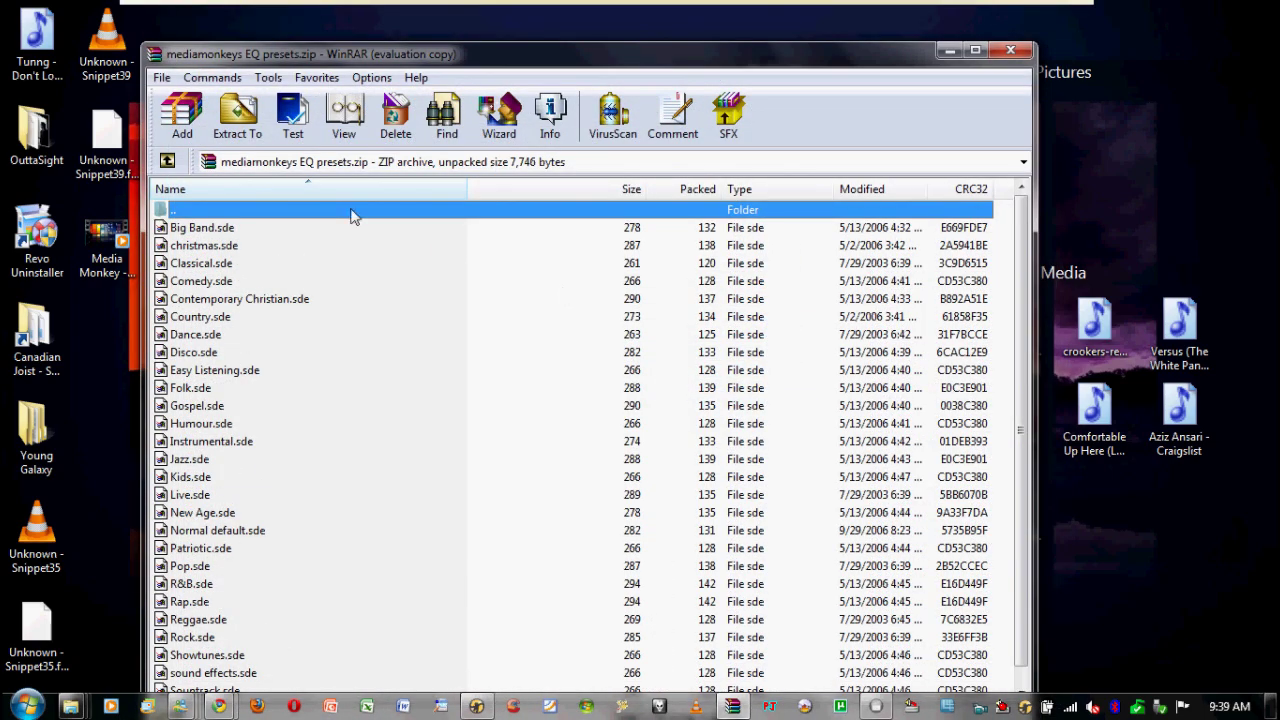
# Extract all files from the archive to the default mediamonkeys EQ presets desktop folder and close the archive
pyautogui.click(301, 230)
pyautogui.hotkey('ctrl', 'a')
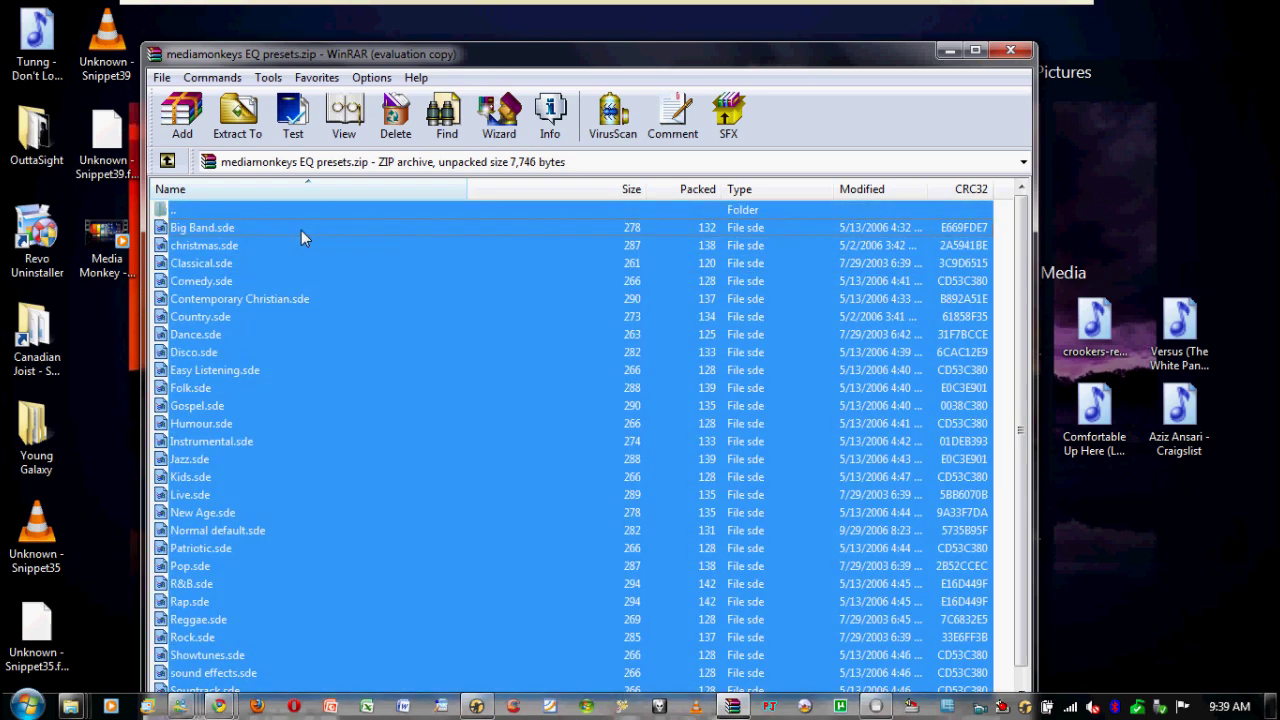
pyautogui.click(237, 115)
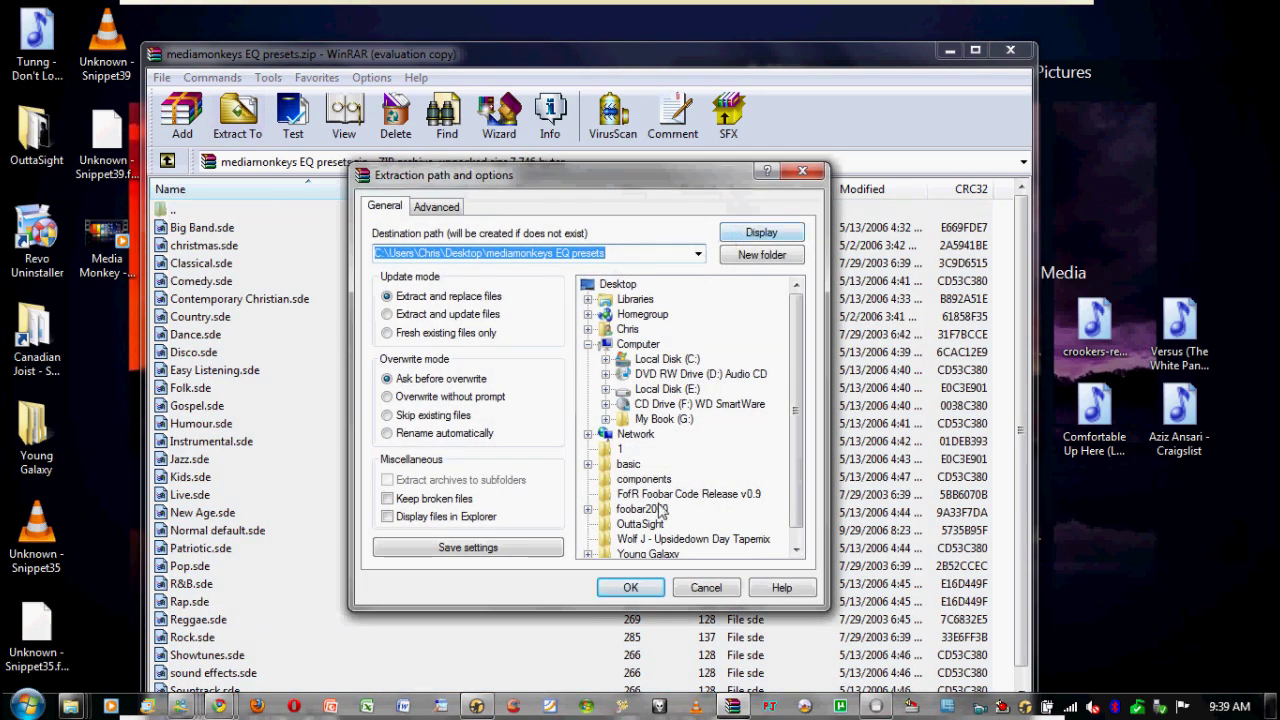
pyautogui.click(632, 590)
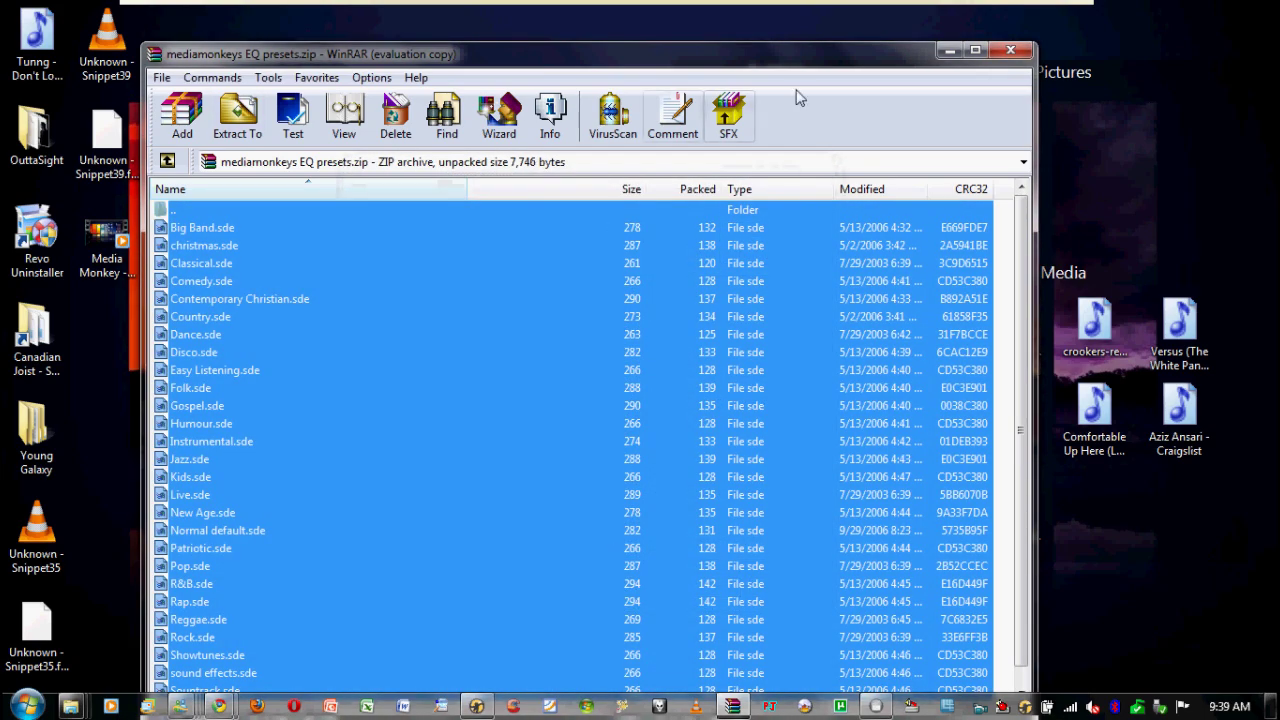
pyautogui.click(1010, 52)
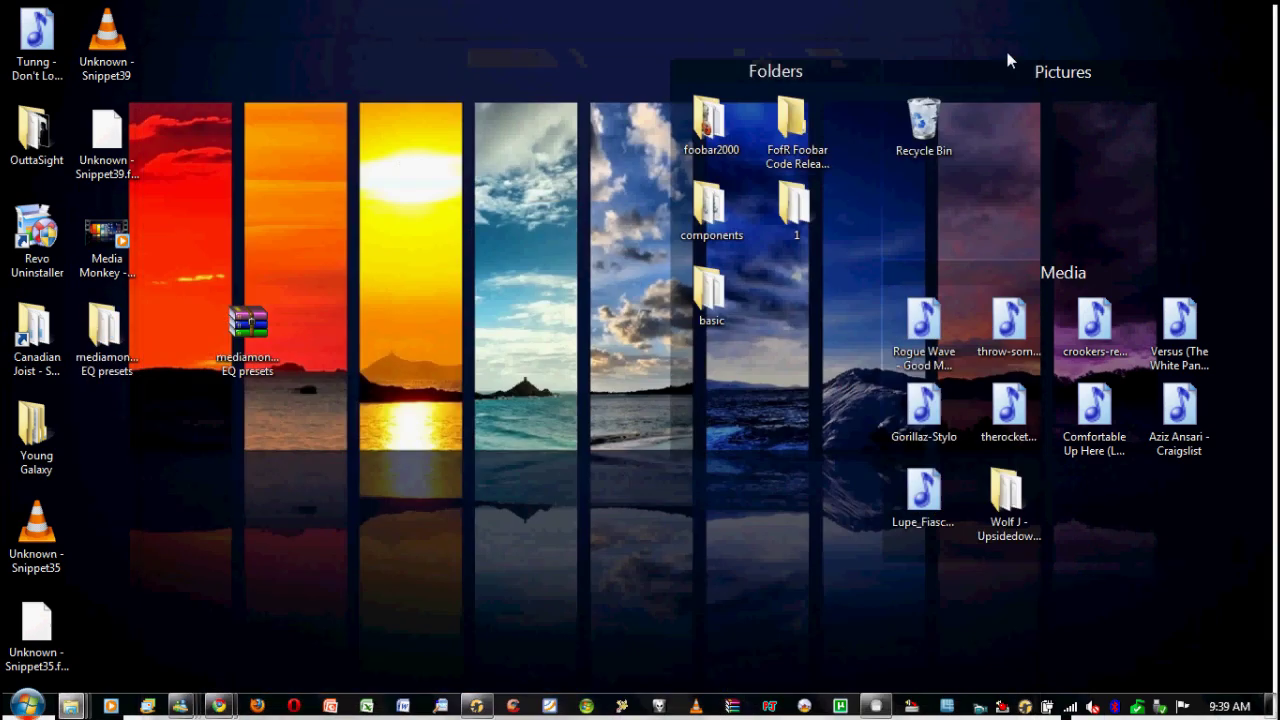
# Move the extracted mediamonkeys EQ presets folder to an open area of the desktop and look through its files
pyautogui.moveTo(105, 320); pyautogui.dragTo(455, 320)
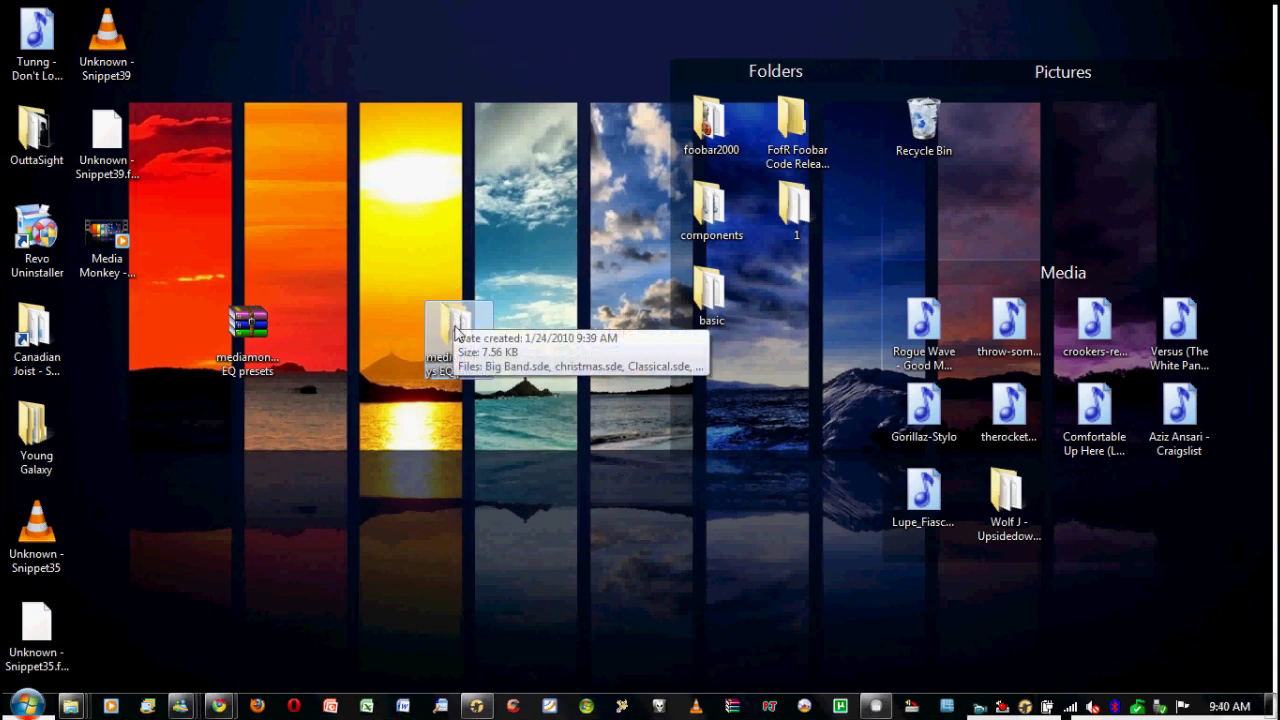
pyautogui.doubleClick(455, 329)
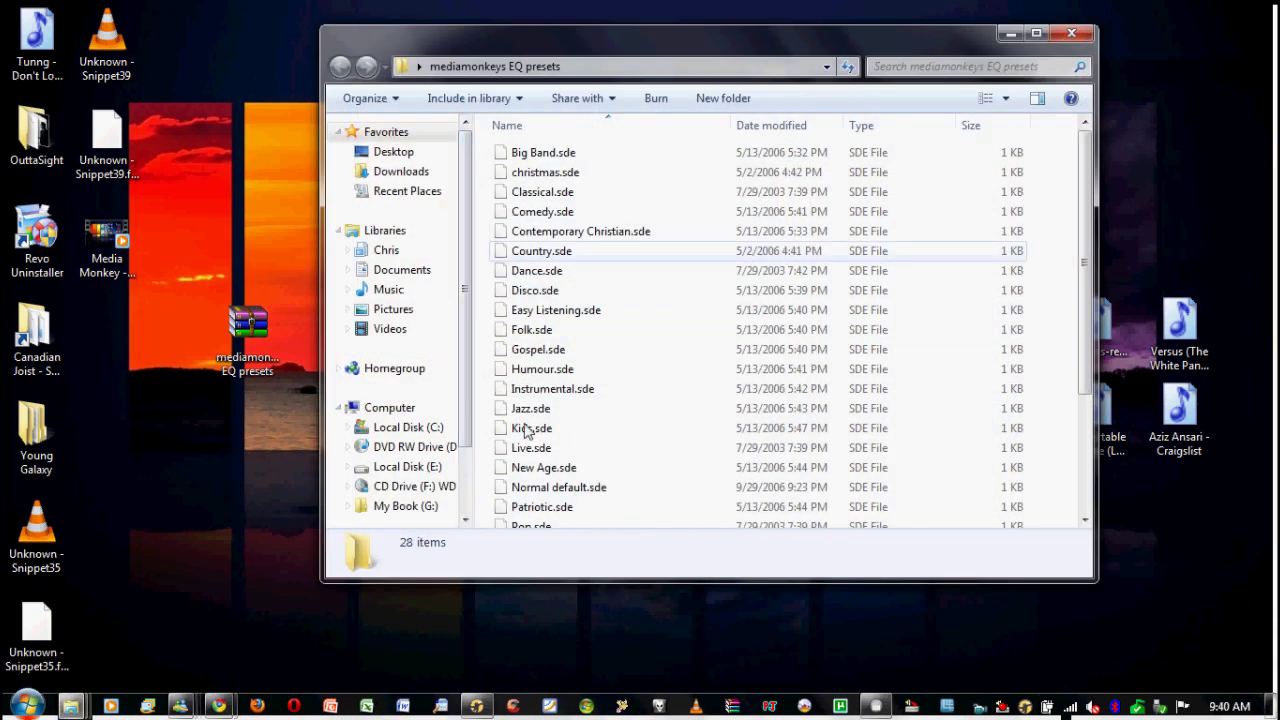
pyautogui.scroll(-3, 1080, 260)
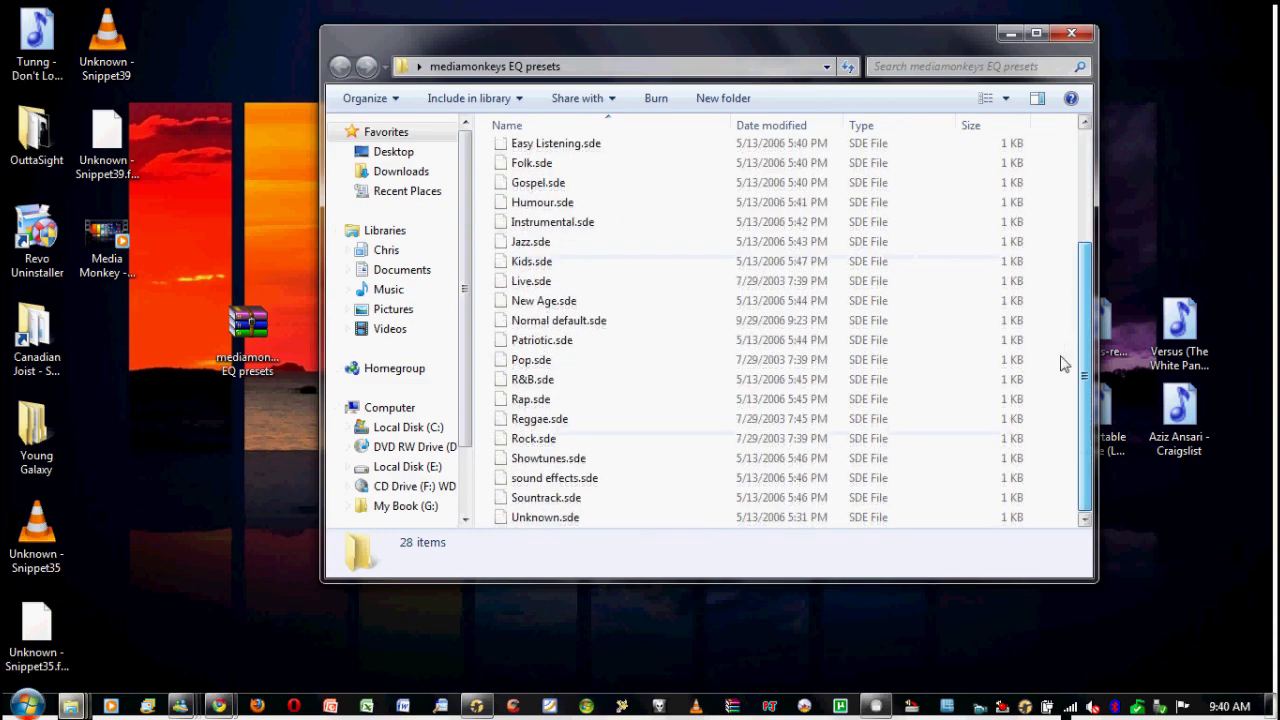
pyautogui.click(1071, 33)
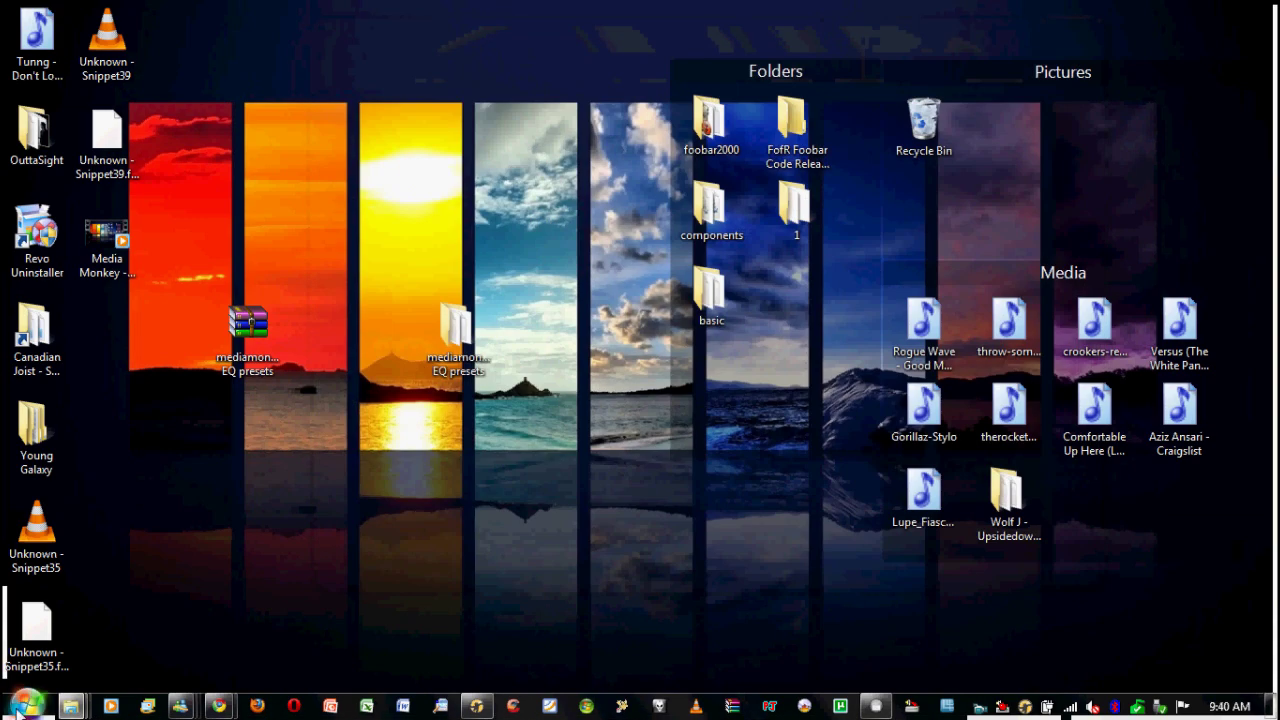
# Open the Equalizer folder inside C:\Program Files\MediaMonkey
pyautogui.click(26, 705)
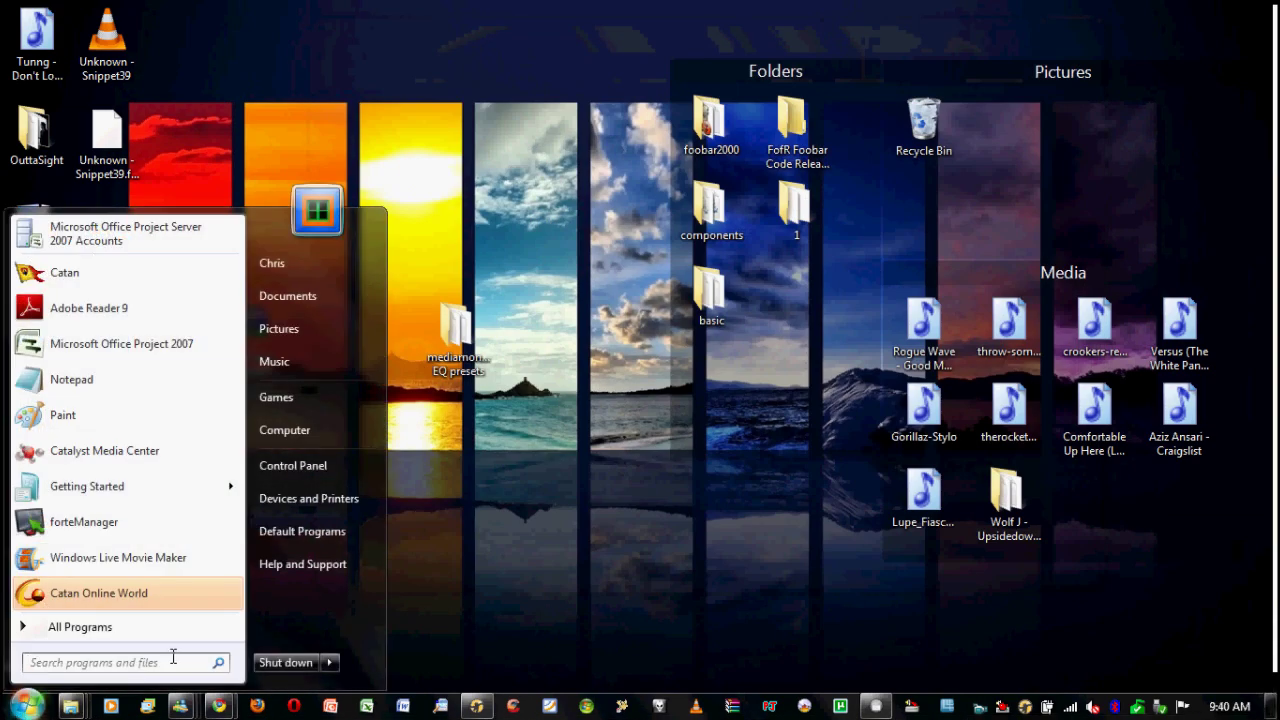
pyautogui.click(271, 440)
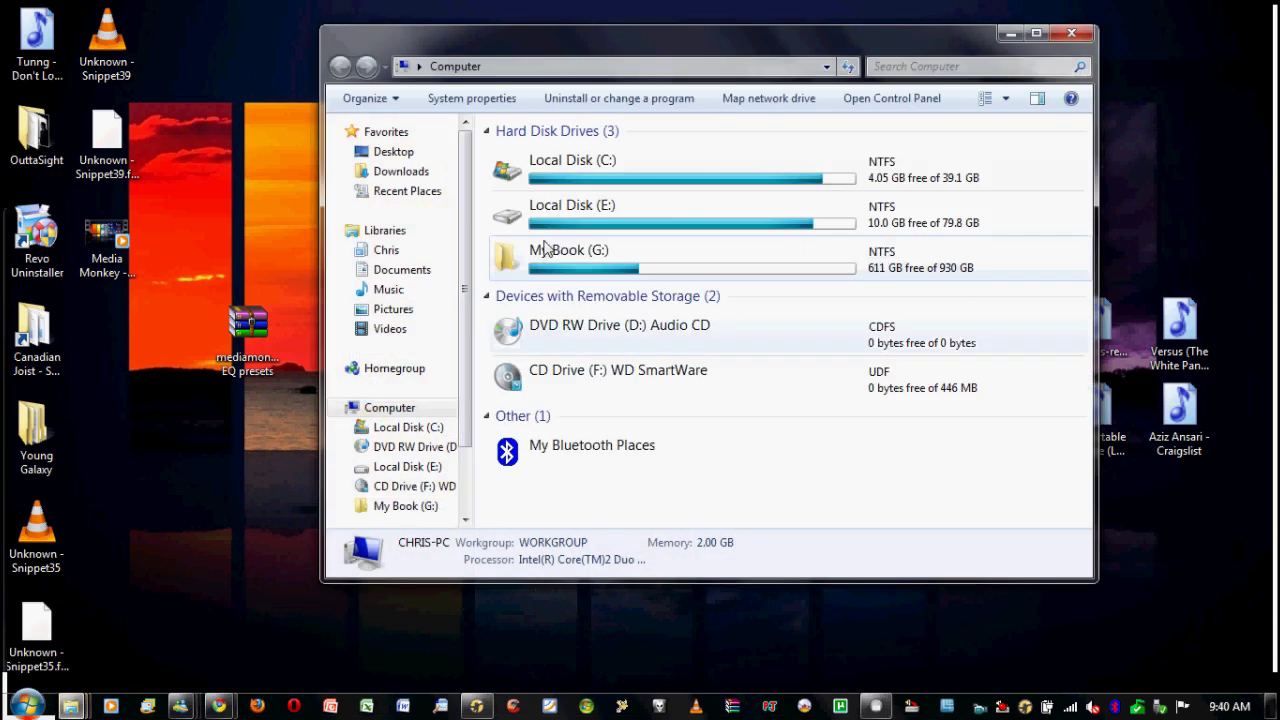
pyautogui.doubleClick(603, 188)
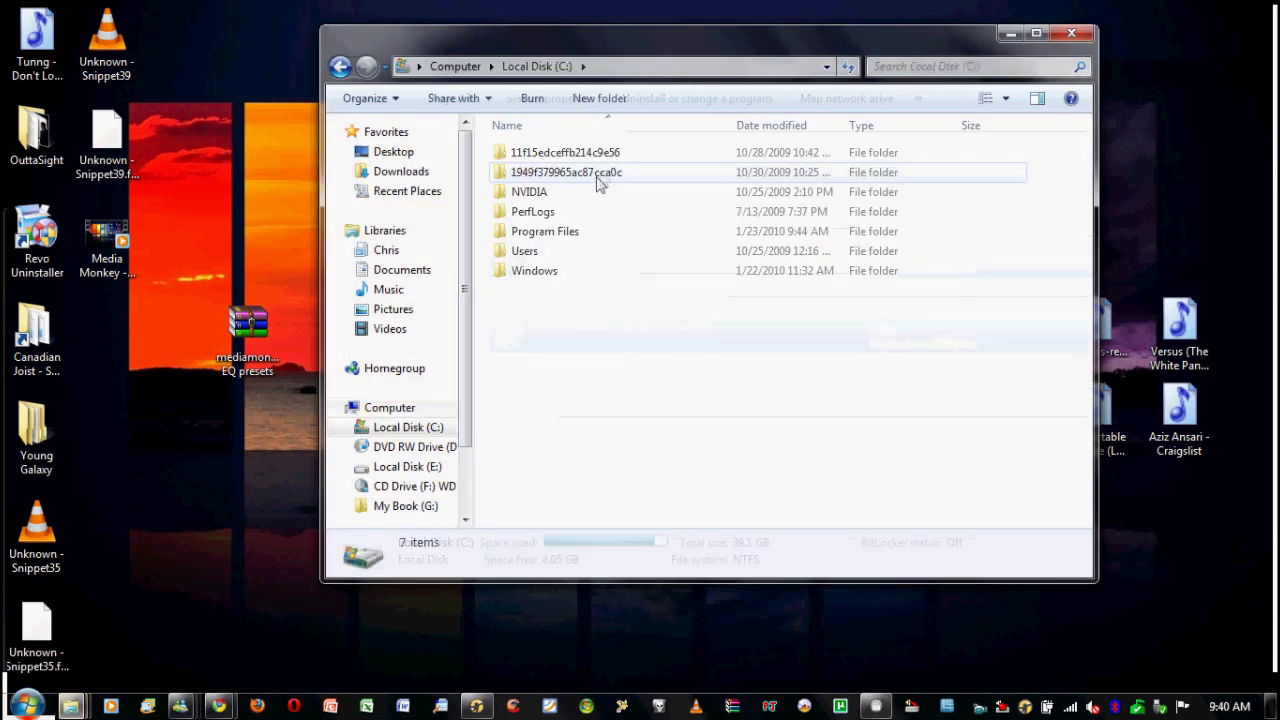
pyautogui.click(573, 240)
pyautogui.doubleClick(573, 238)
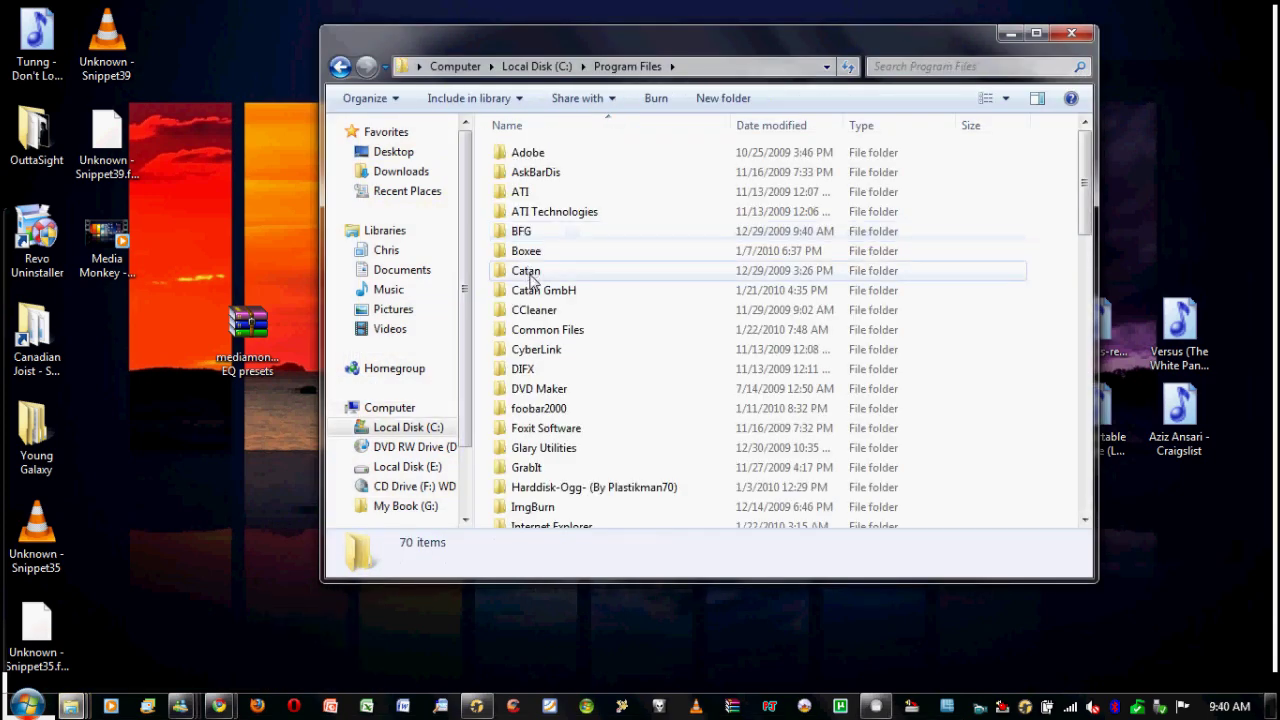
pyautogui.scroll(-8, 531, 281)
pyautogui.click(551, 152)
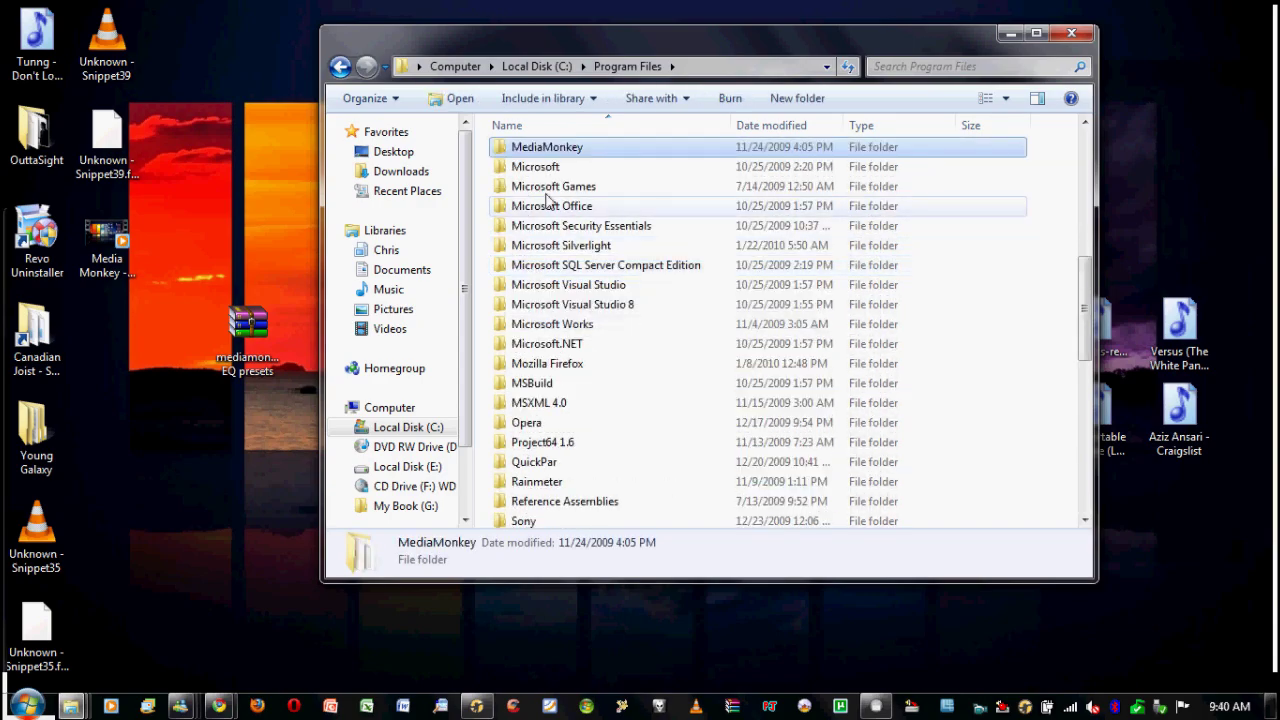
pyautogui.doubleClick(551, 152)
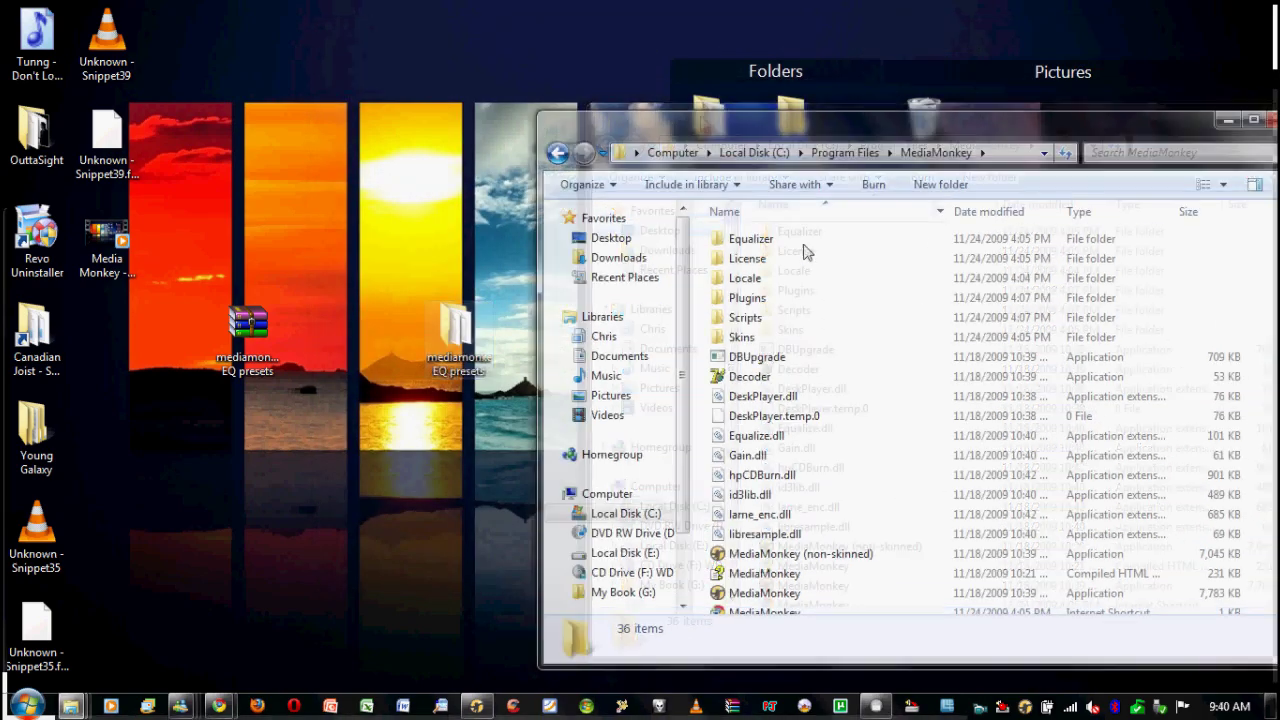
pyautogui.click(804, 246)
pyautogui.doubleClick(804, 244)
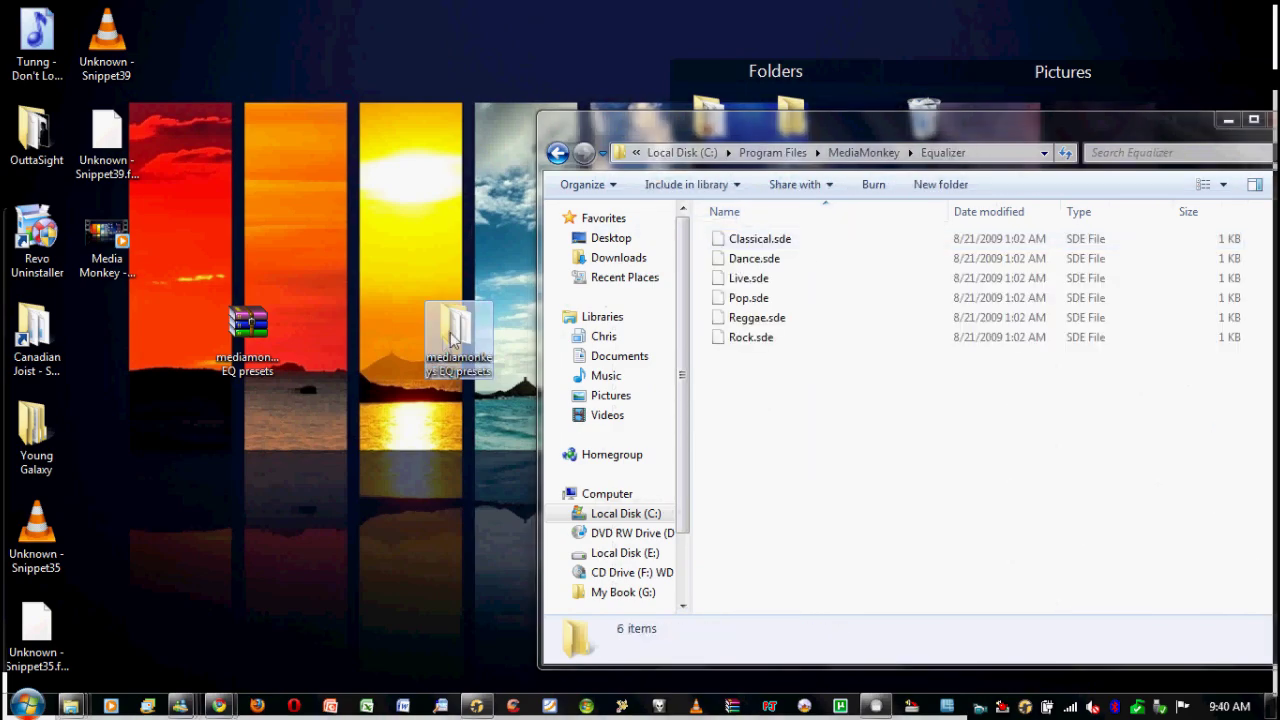
# Place the mediamonkeys EQ presets folder beside the Equalizer folder and move all its files across, replacing files with the same name
pyautogui.doubleClick(455, 330)
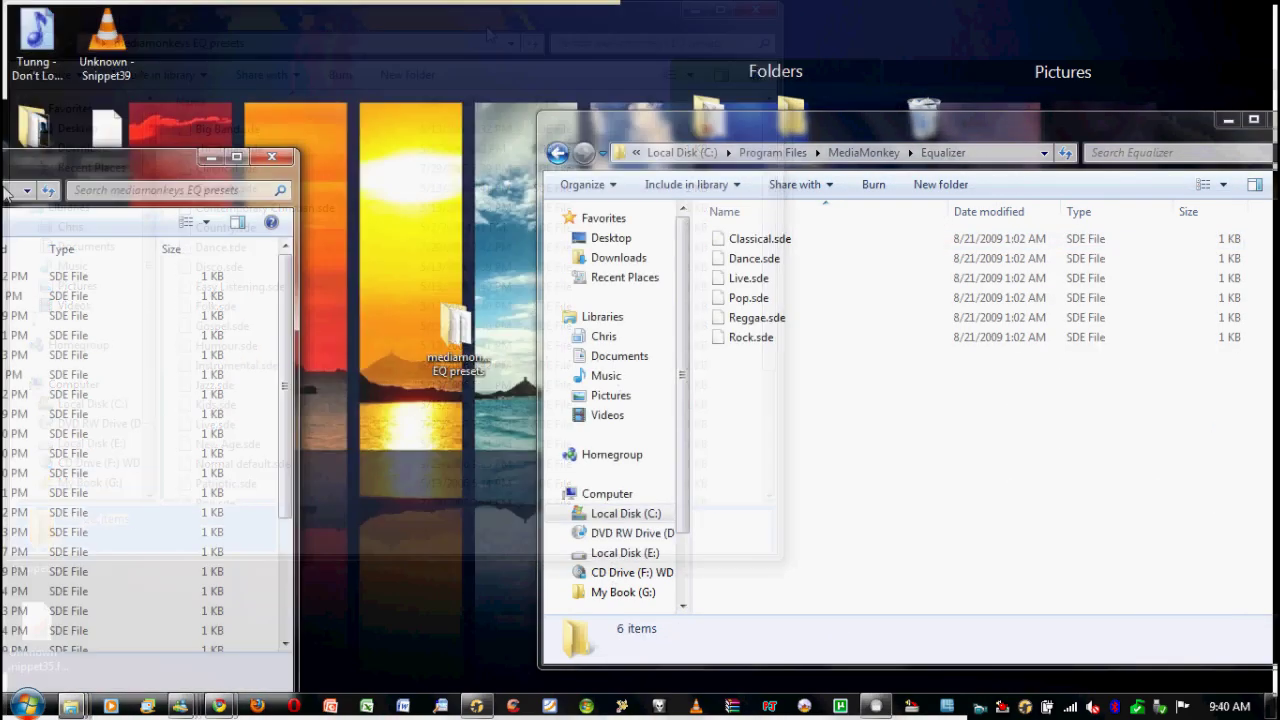
pyautogui.press('super+Right')
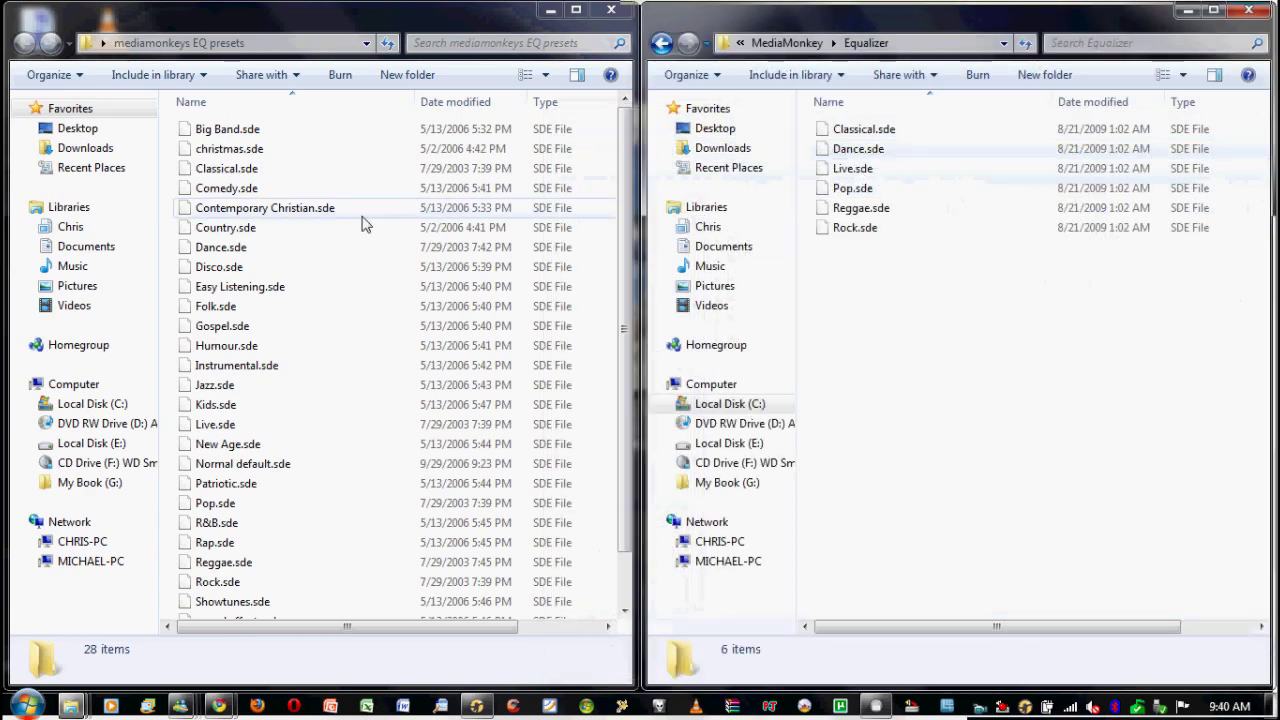
pyautogui.click(300, 210)
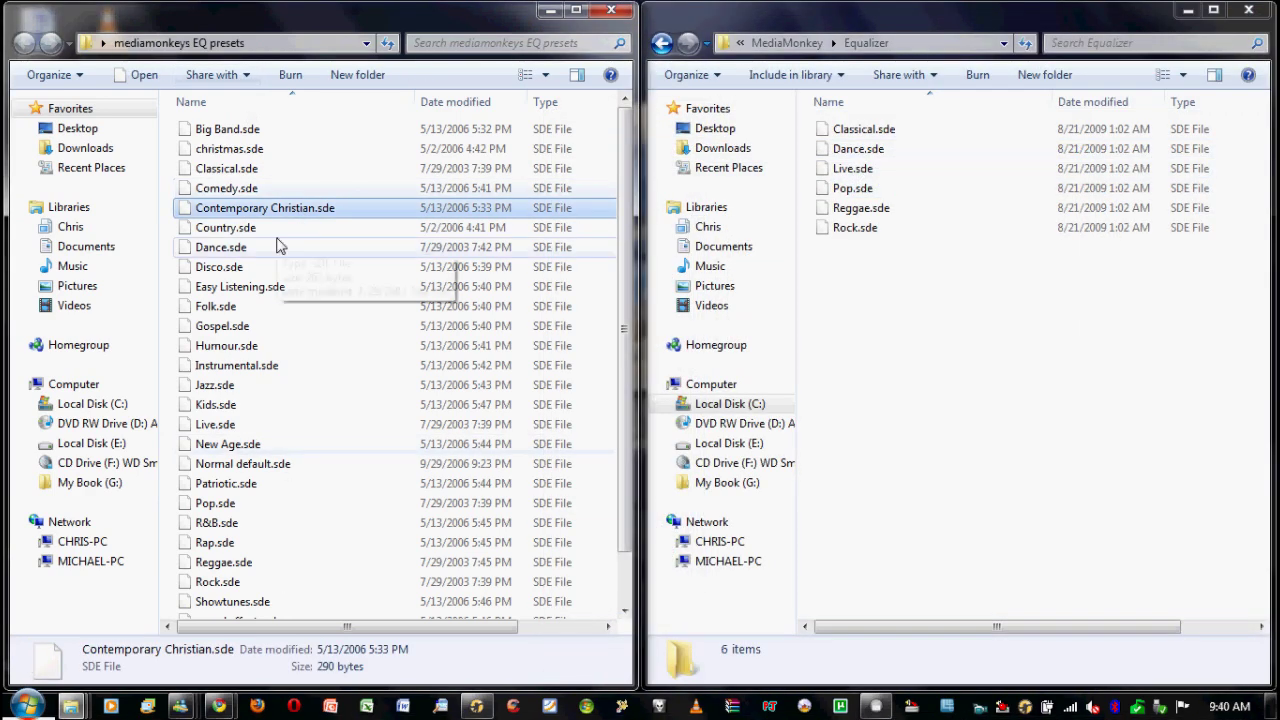
pyautogui.hotkey('ctrl', 'a')
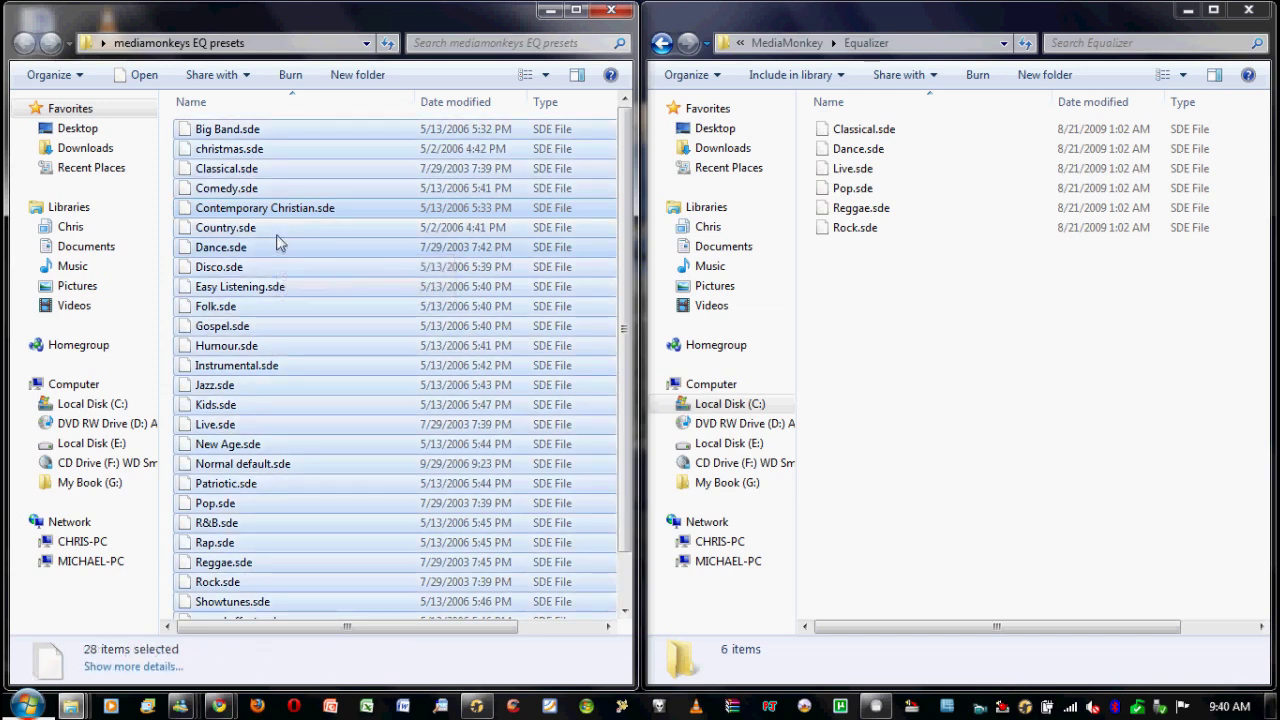
pyautogui.moveTo(280, 252); pyautogui.dragTo(903, 357)
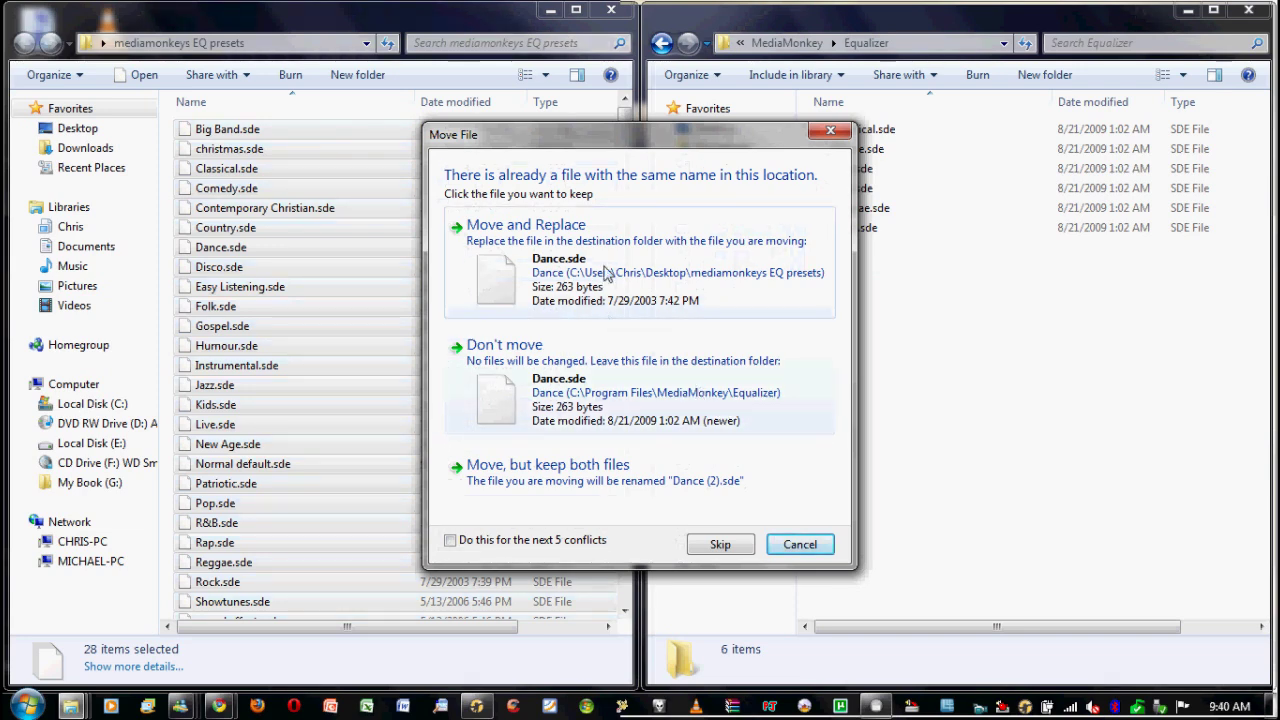
pyautogui.click(605, 272)
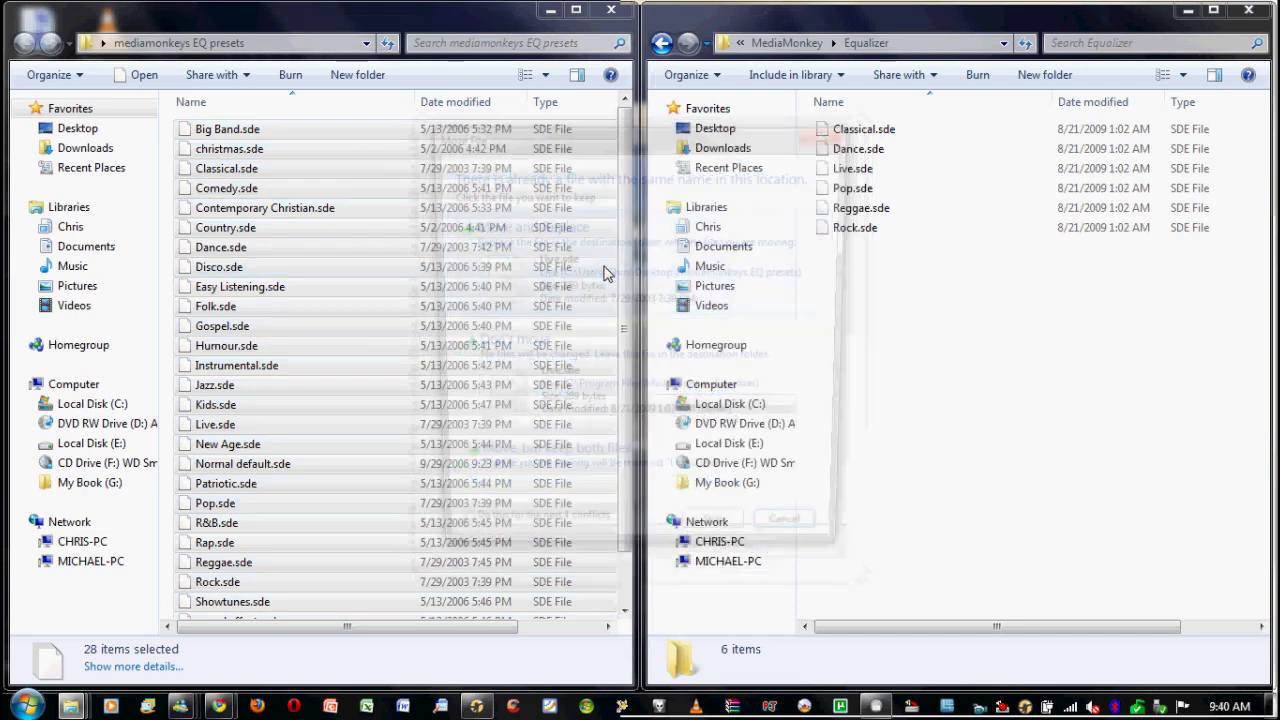
pyautogui.click(528, 268)
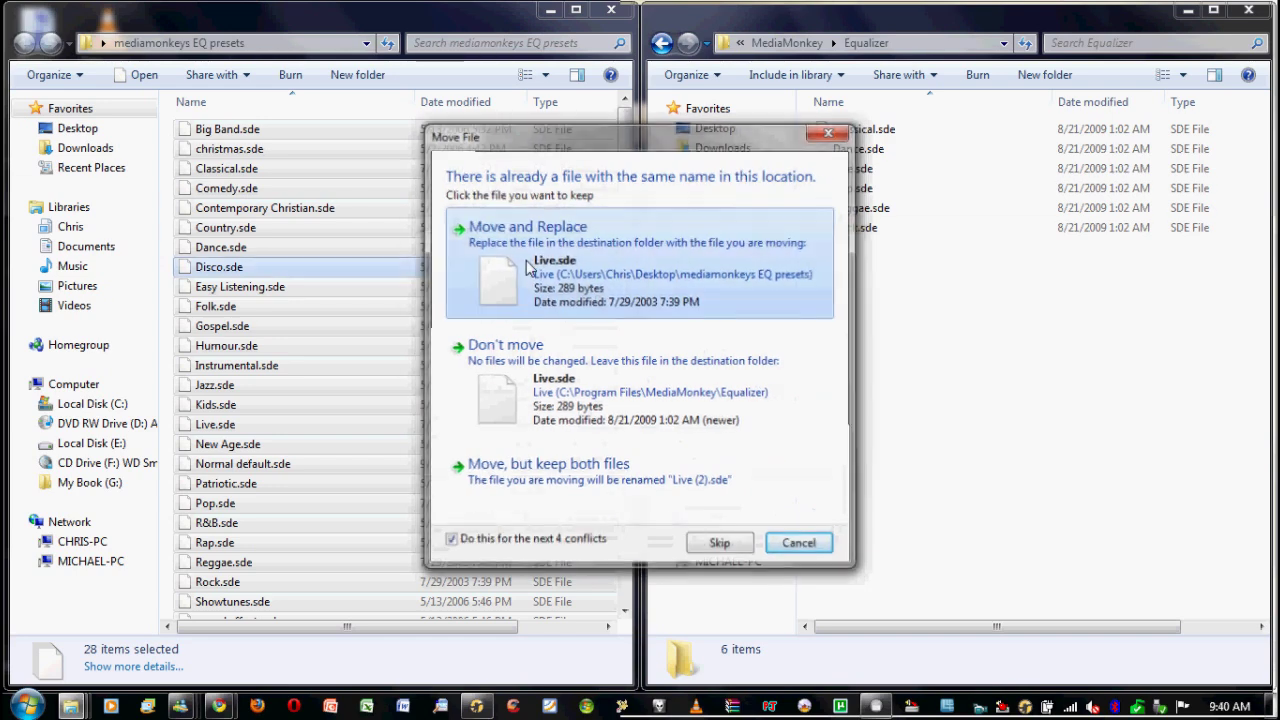
pyautogui.click(622, 417)
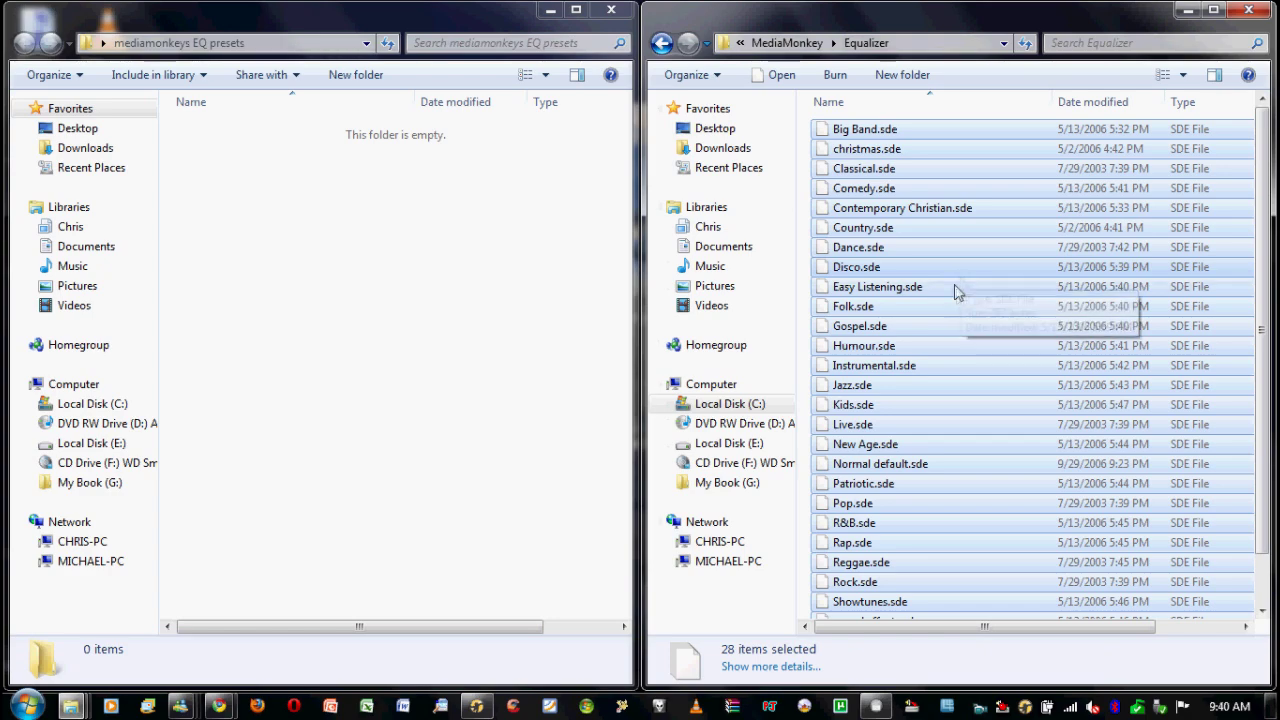
# Clear both folder windows off the desktop
pyautogui.press('super+Home')
pyautogui.press('super+Down')
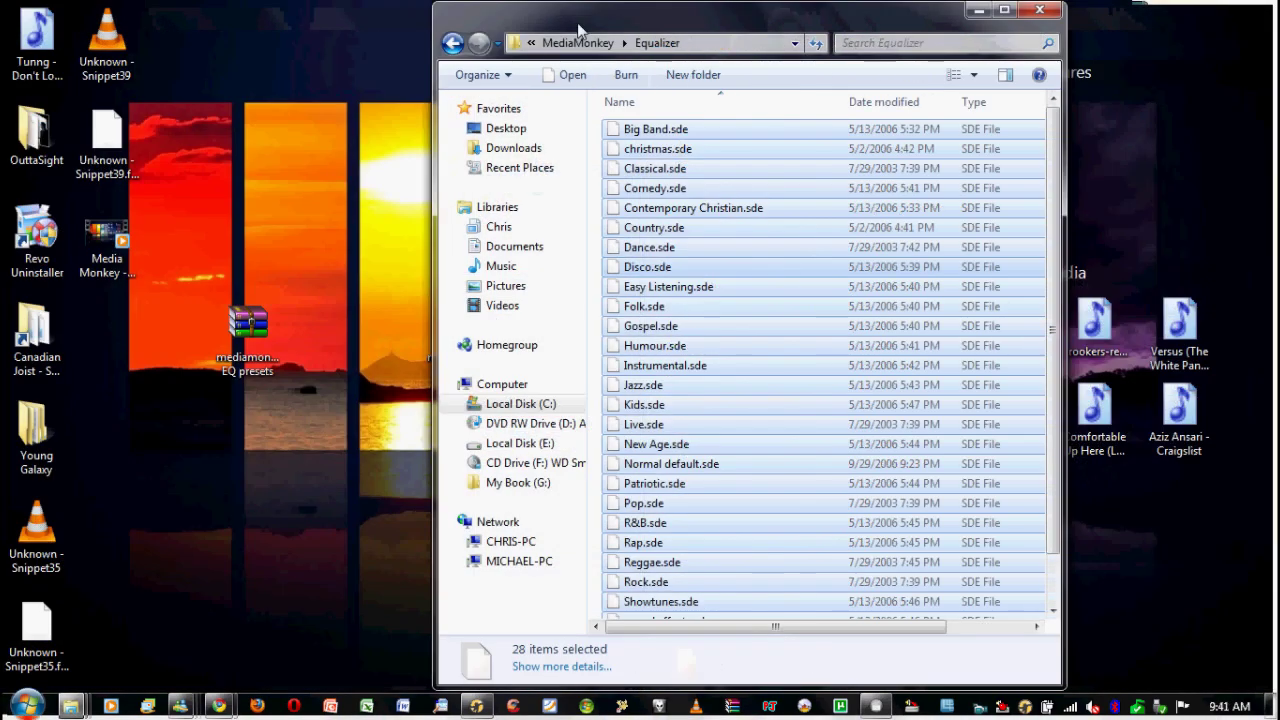
pyautogui.press('super+Down')
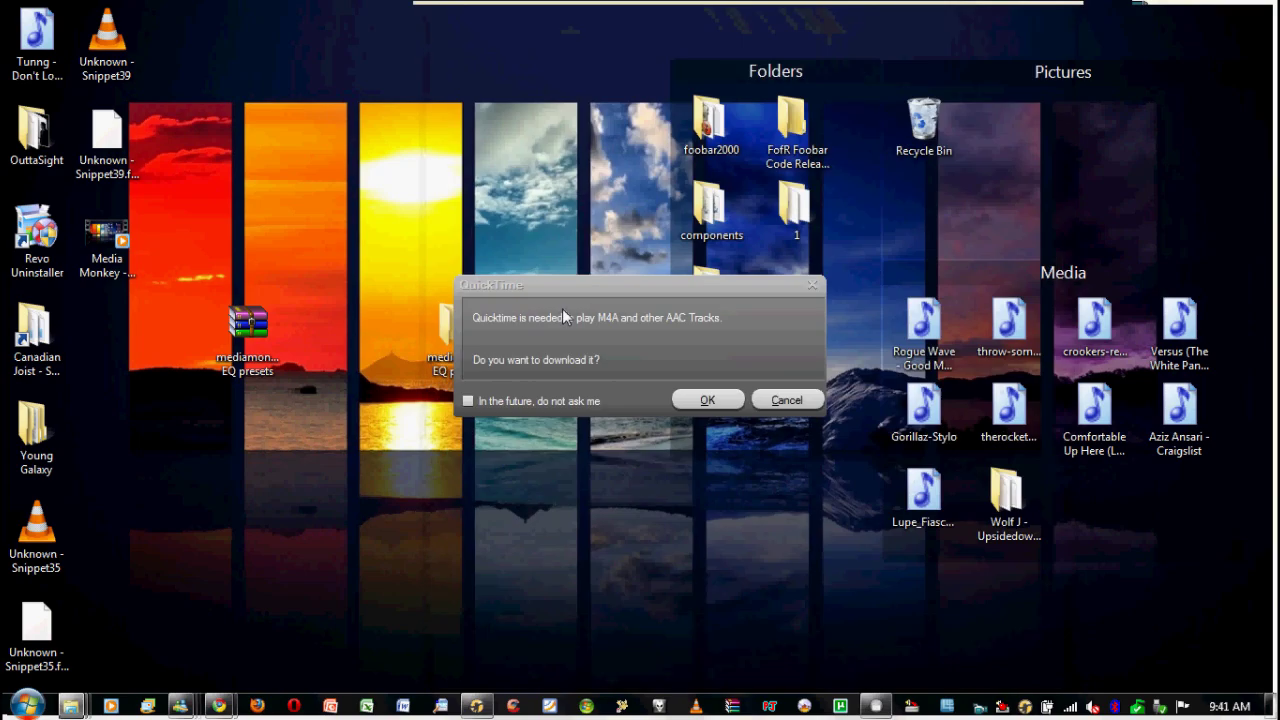
# Switch to MediaMonkey, declining the QuickTime download, and open the Equalizer window over the track lists
pyautogui.click(786, 400)
pyautogui.click(476, 706)
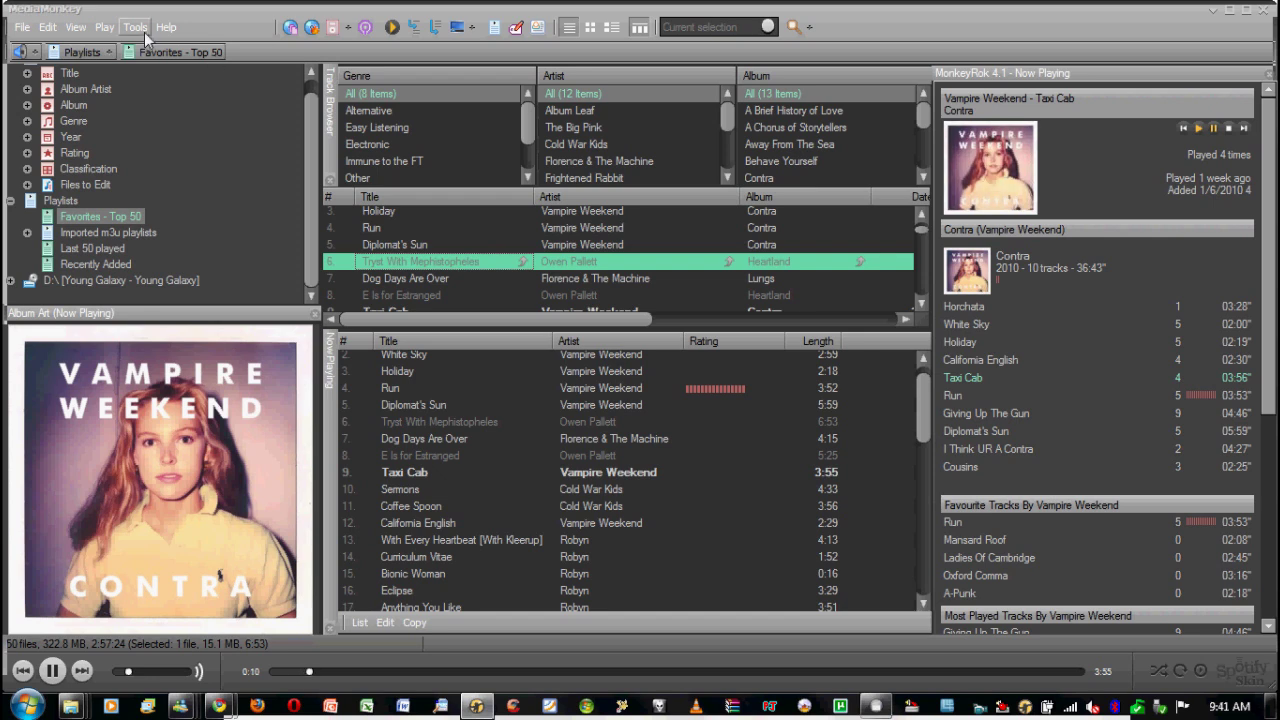
pyautogui.click(81, 31)
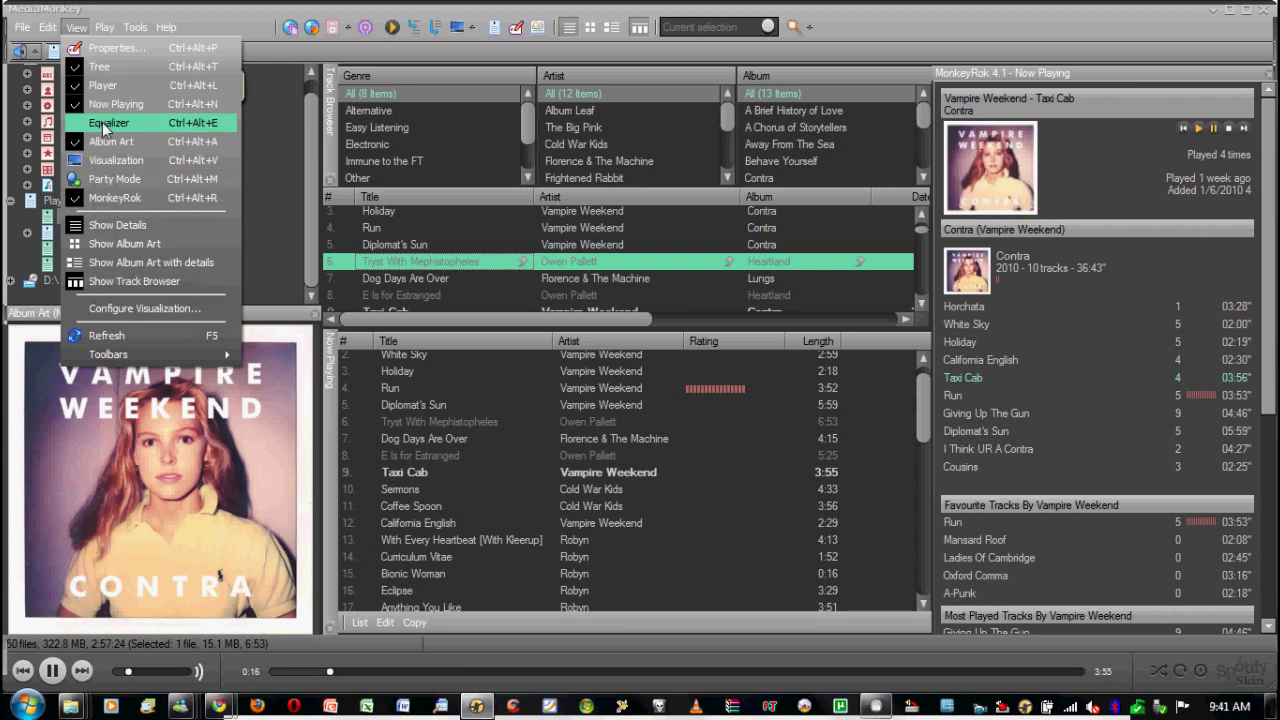
pyautogui.click(106, 123)
pyautogui.moveTo(472, 203); pyautogui.dragTo(613, 191)
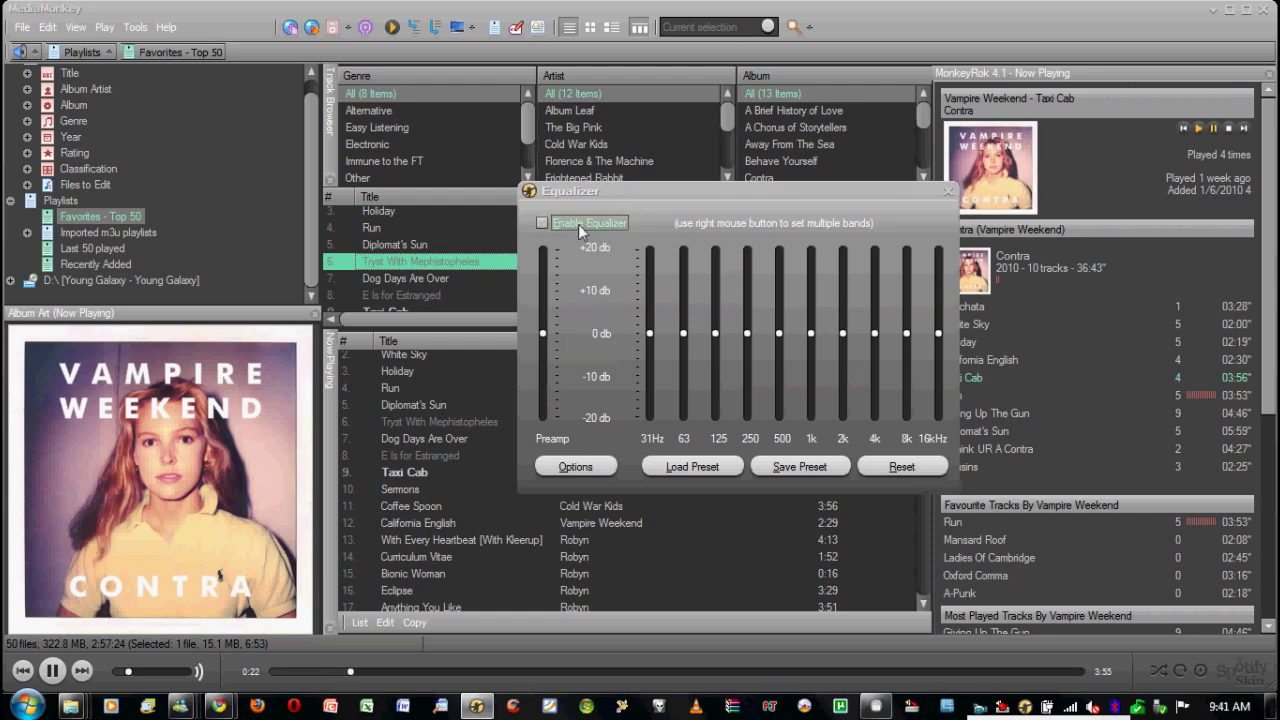
# Enable the equalizer and raise the 63 Hz band slightly above 0 dB
pyautogui.click(578, 224)
pyautogui.moveTo(684, 335); pyautogui.dragTo(683, 282)
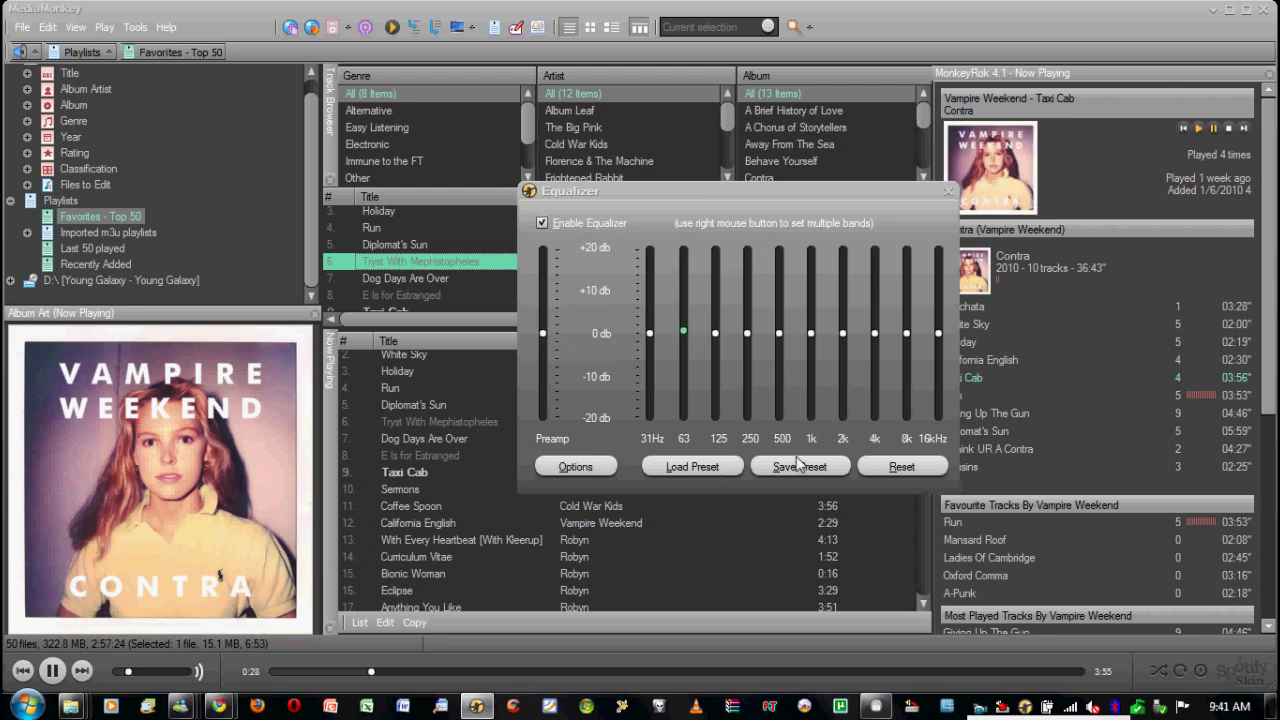
# Start loading an equalizer preset and browse to the Equalizer folder in C:\Program Files\MediaMonkey
pyautogui.click(686, 466)
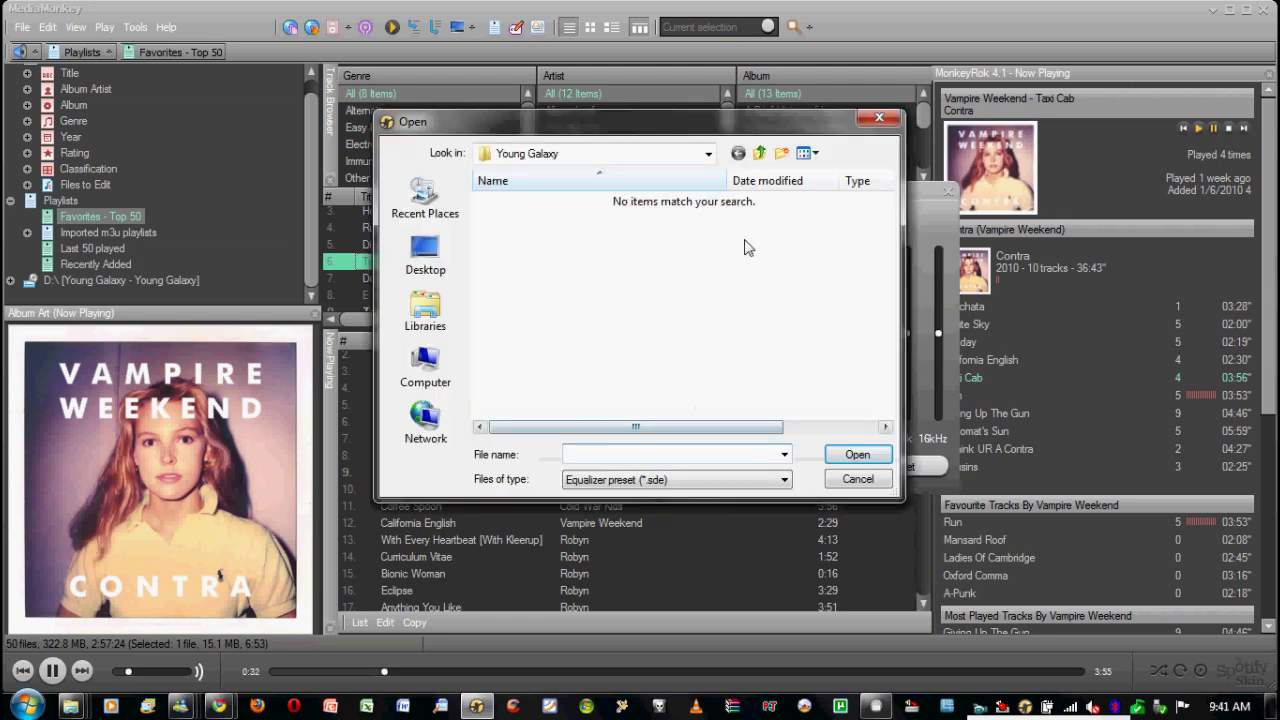
pyautogui.click(426, 365)
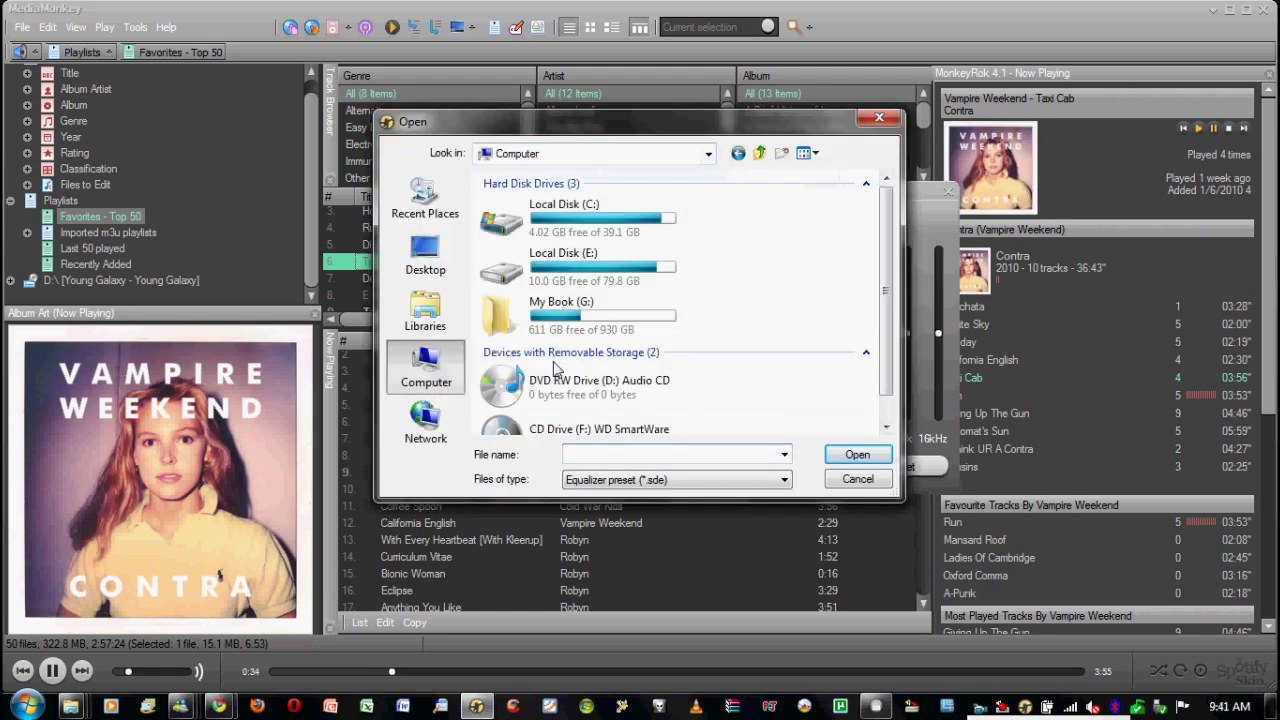
pyautogui.doubleClick(563, 215)
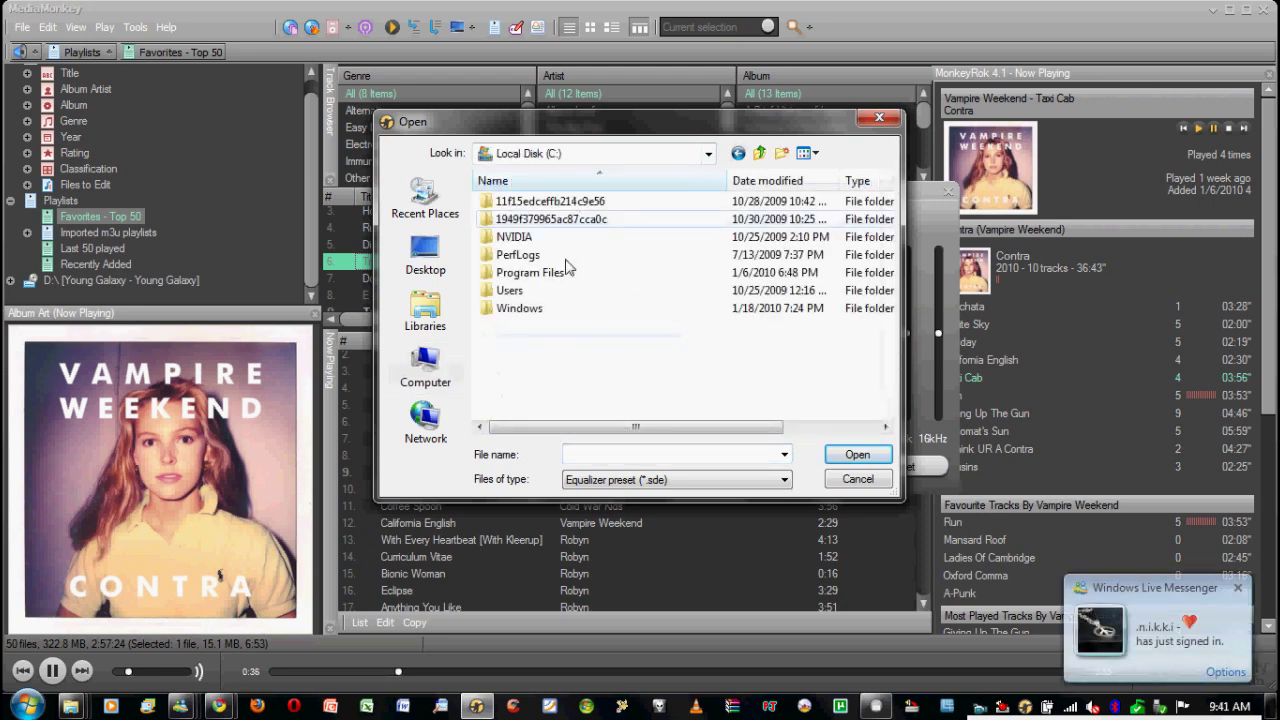
pyautogui.doubleClick(562, 270)
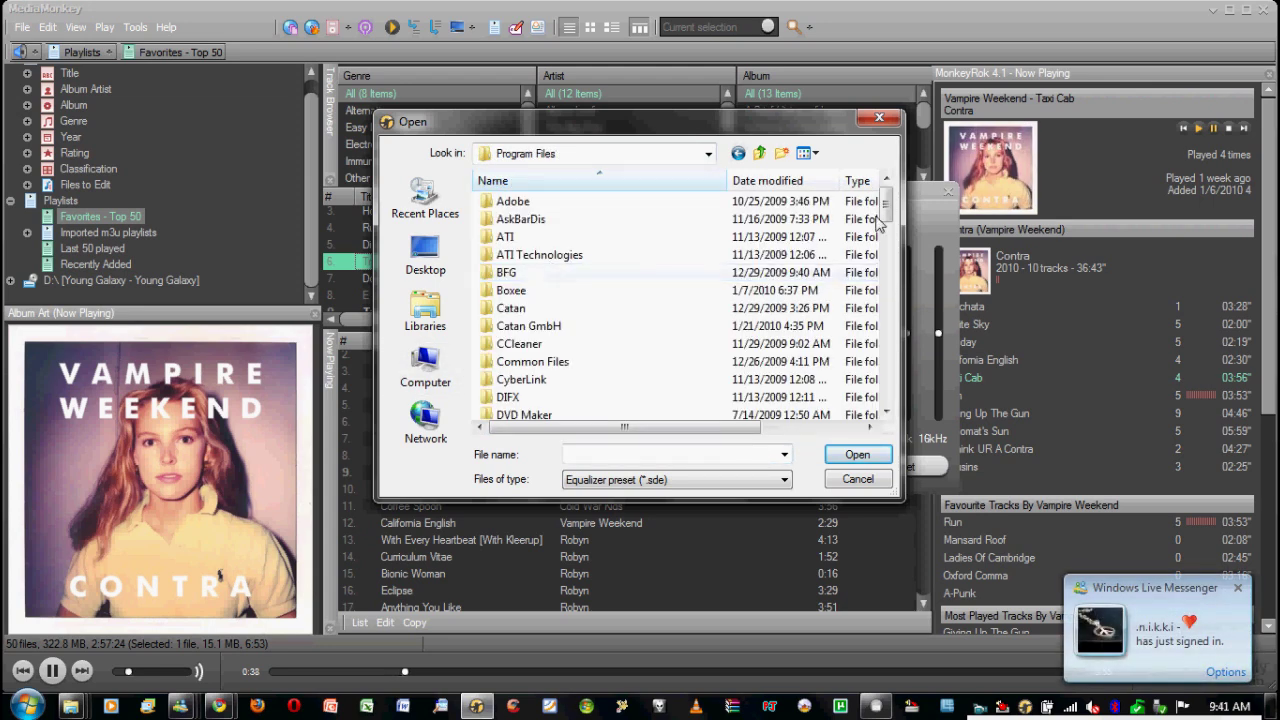
pyautogui.moveTo(885, 212); pyautogui.dragTo(880, 290)
pyautogui.doubleClick(548, 202)
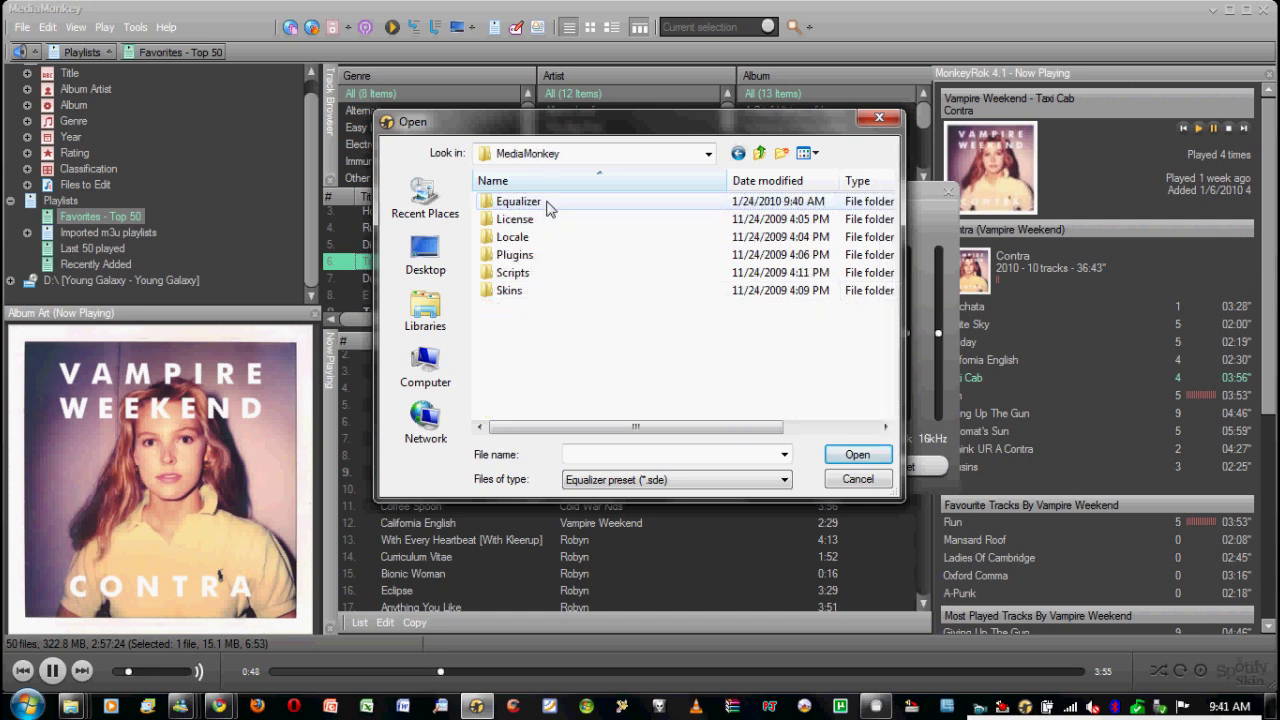
pyautogui.doubleClick(563, 205)
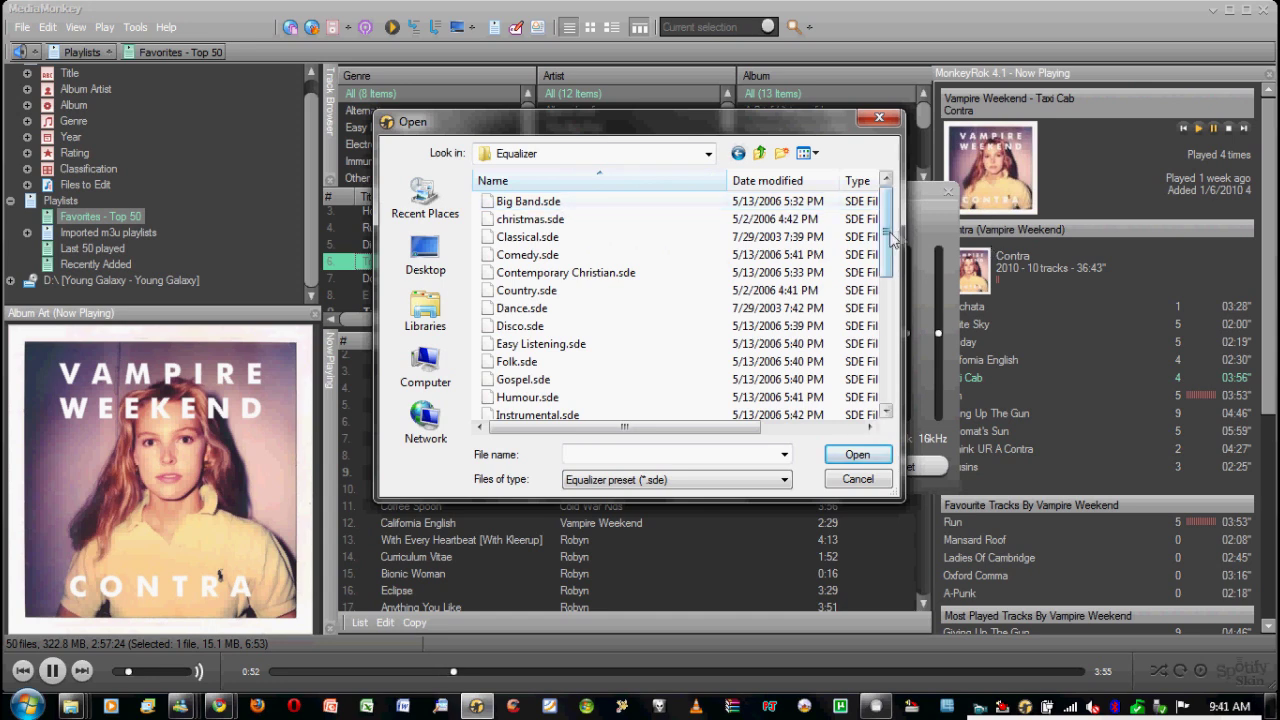
# Load the Easy Listening.sde preset from the Equalizer folder
pyautogui.moveTo(889, 236); pyautogui.dragTo(870, 255)
pyautogui.click(540, 343)
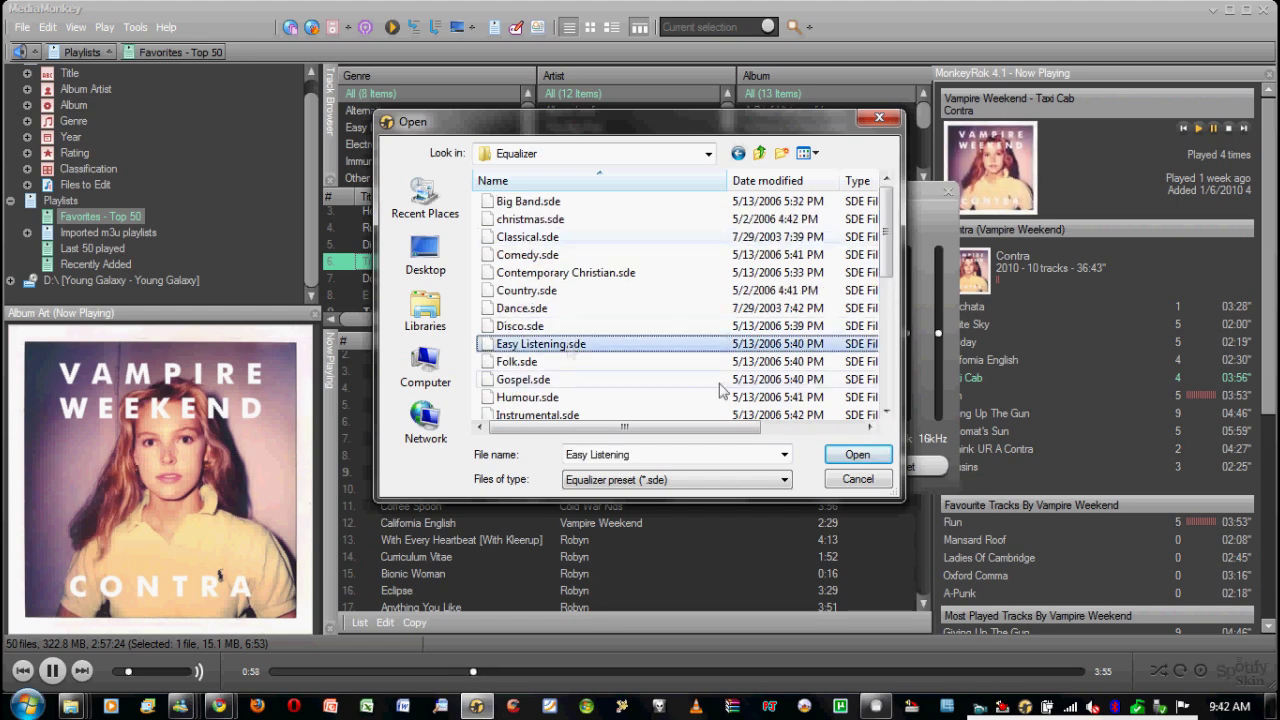
pyautogui.click(855, 456)
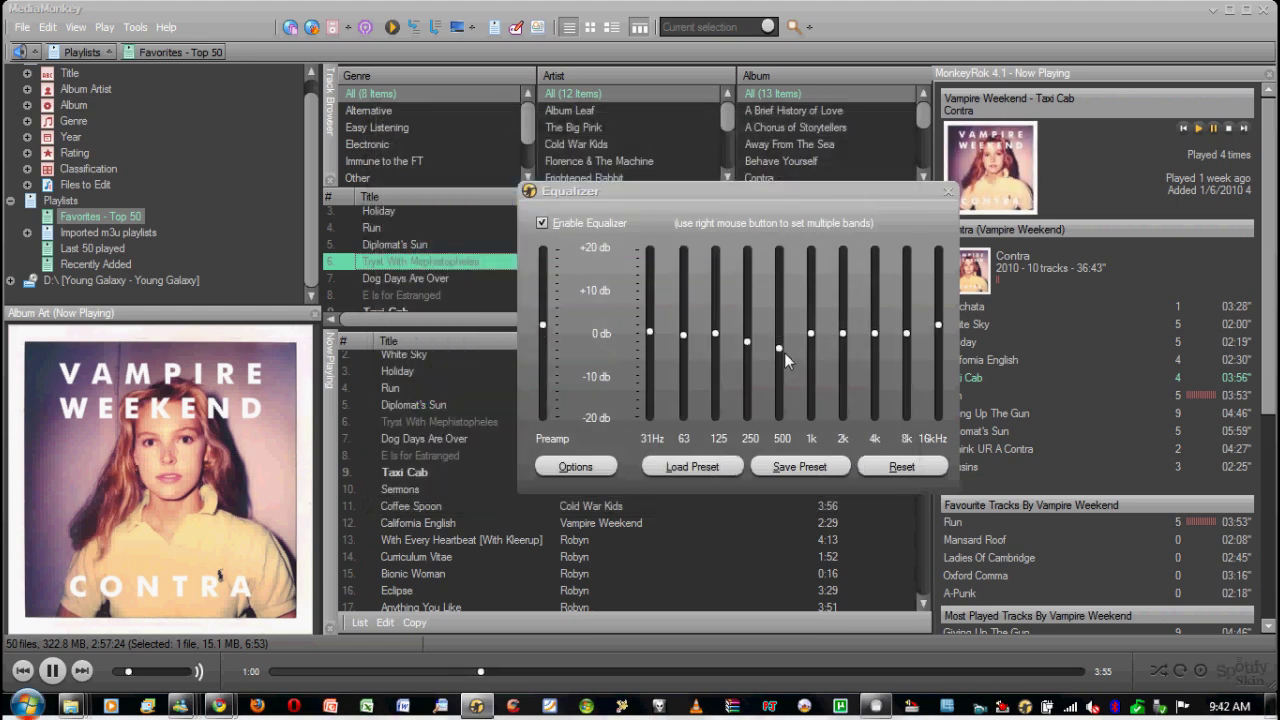
# Load the Classical.sde preset into the equalizer in place of the current one
pyautogui.click(695, 466)
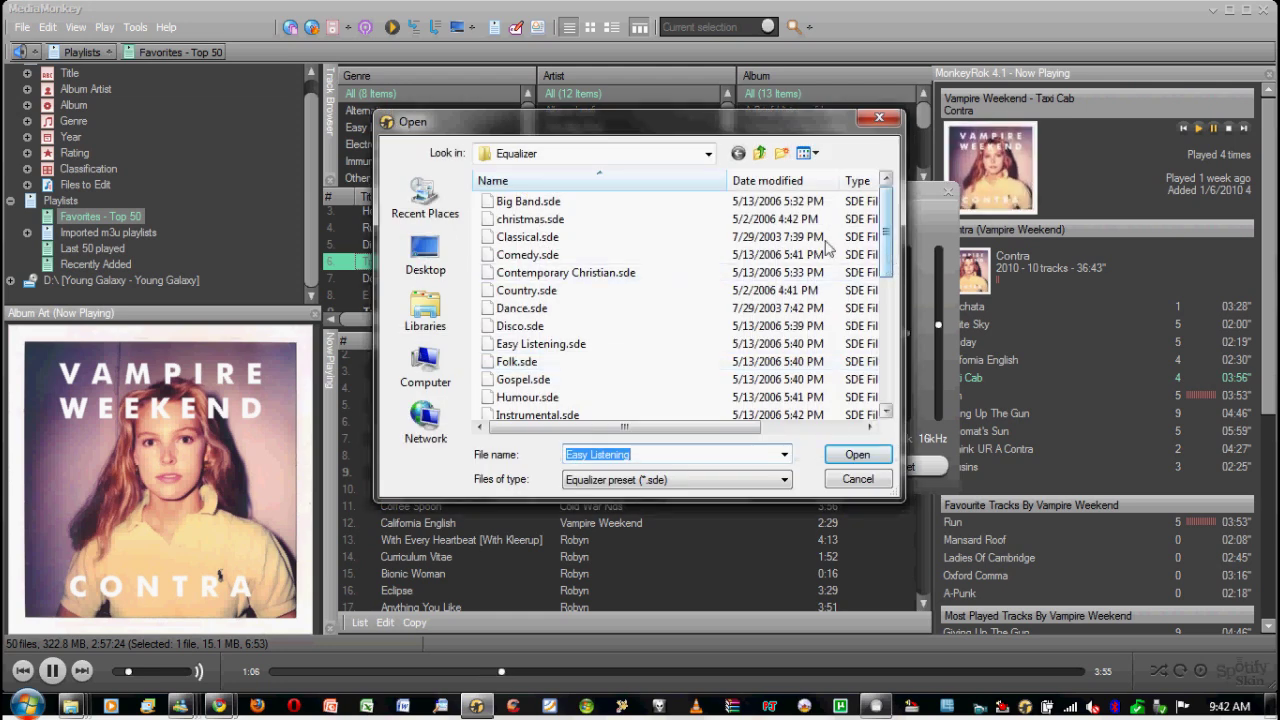
pyautogui.click(527, 237)
pyautogui.click(857, 454)
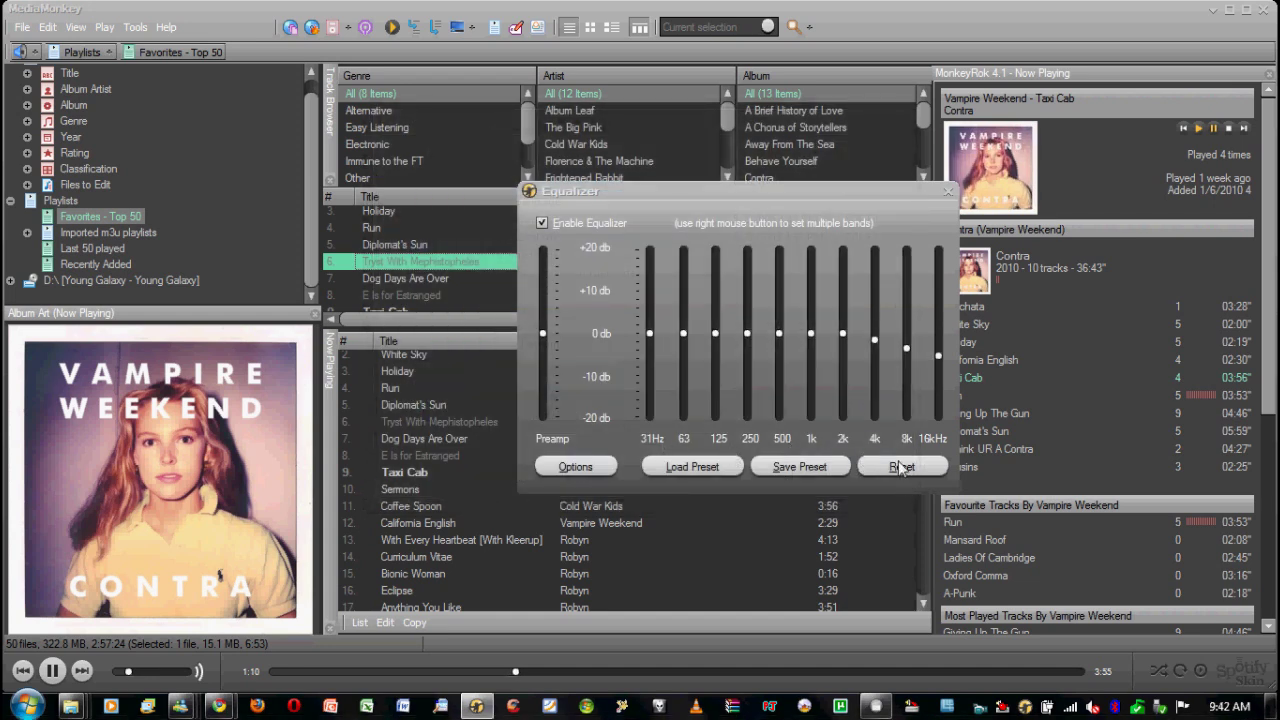
# Reset the equalizer, and set the 250 Hz band to about -9 dB, 2k to about +10 dB and 4k to about -11 dB
pyautogui.click(900, 467)
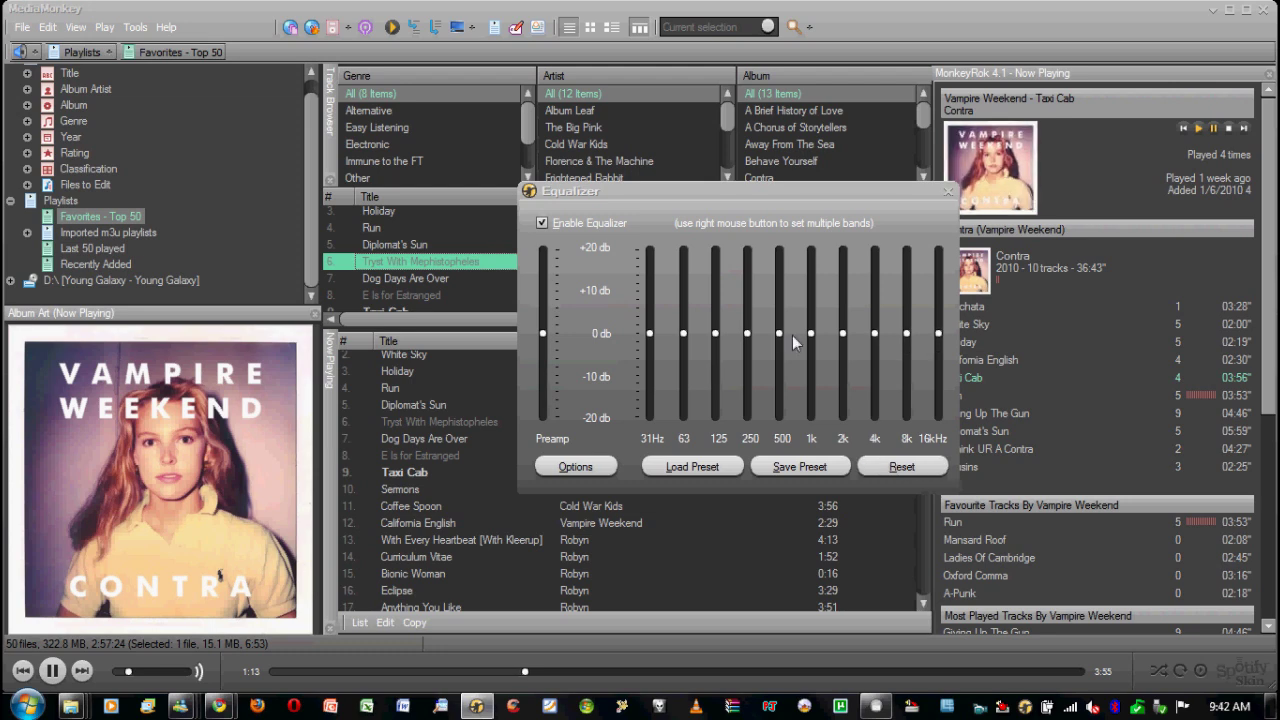
pyautogui.moveTo(747, 333); pyautogui.dragTo(747, 371)
pyautogui.moveTo(843, 333); pyautogui.dragTo(843, 288)
pyautogui.moveTo(876, 333); pyautogui.dragTo(876, 381)
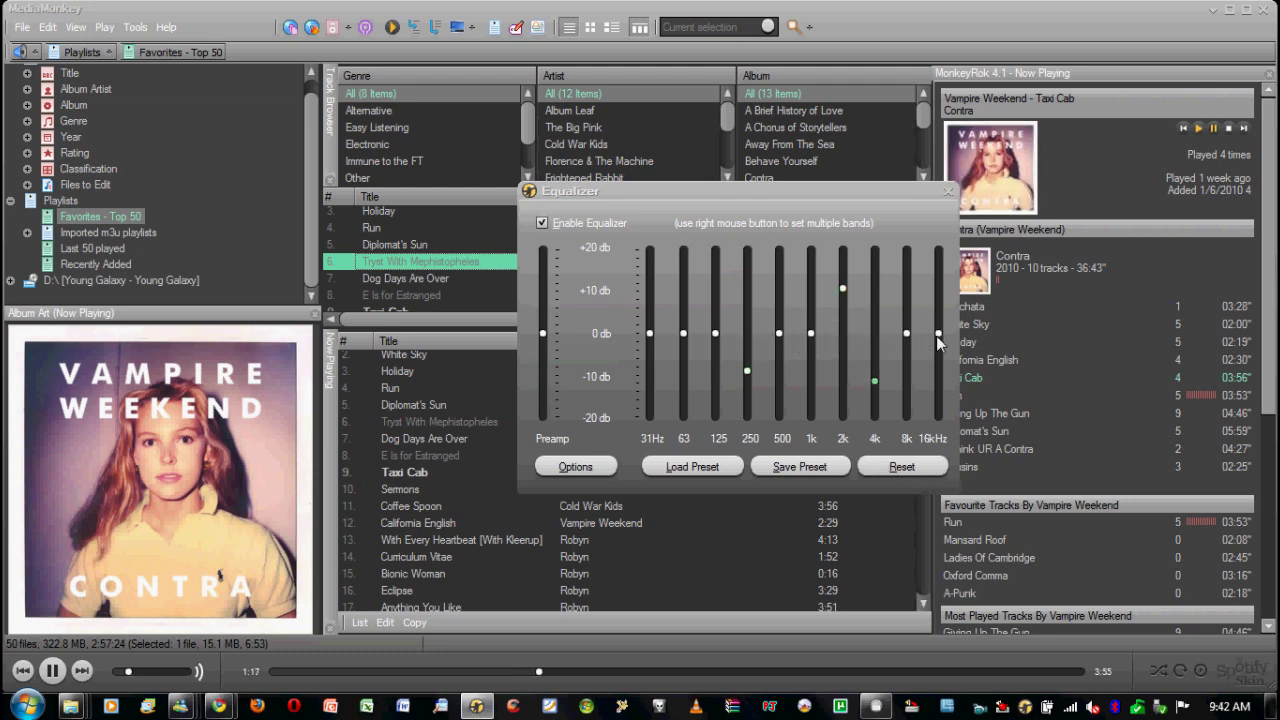
# Lower the 16 kHz band to about -12 dB and 8k to about -13 dB, and raise the preamp to about +12 dB
pyautogui.moveTo(937, 336); pyautogui.dragTo(936, 385)
pyautogui.moveTo(906, 333); pyautogui.dragTo(906, 388)
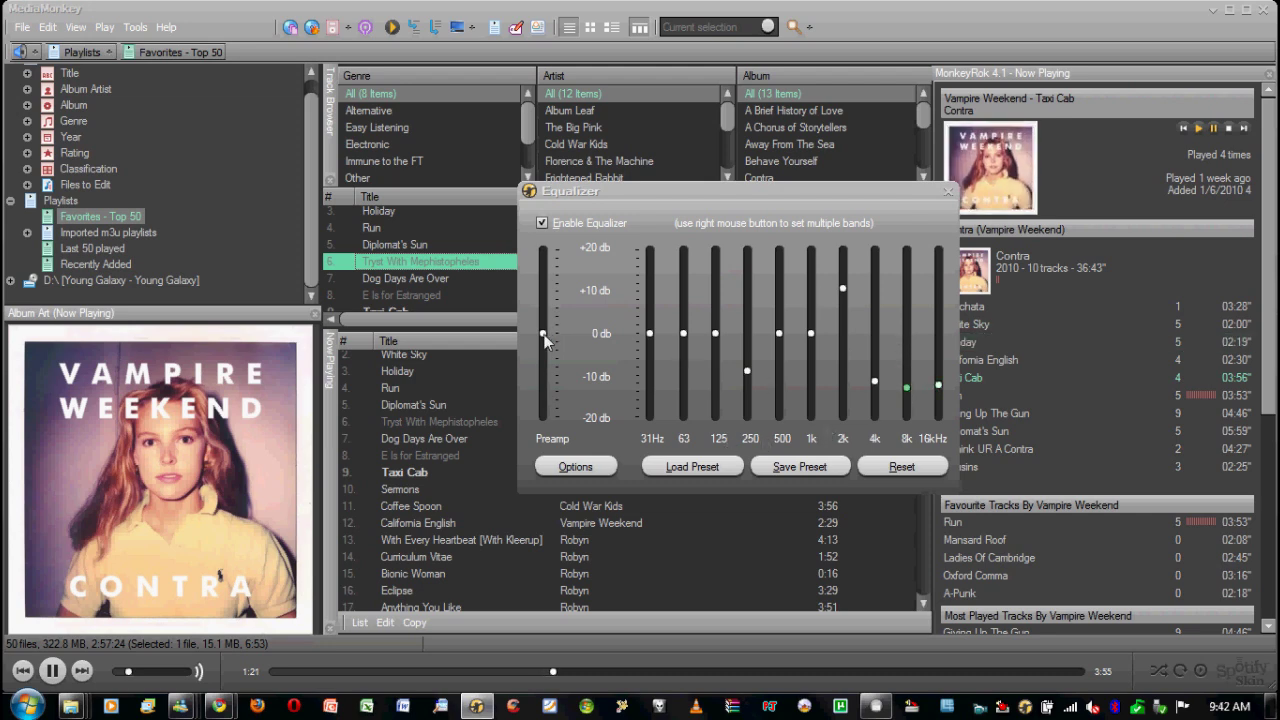
pyautogui.moveTo(543, 333); pyautogui.dragTo(543, 302)
pyautogui.moveTo(544, 295); pyautogui.dragTo(549, 280)
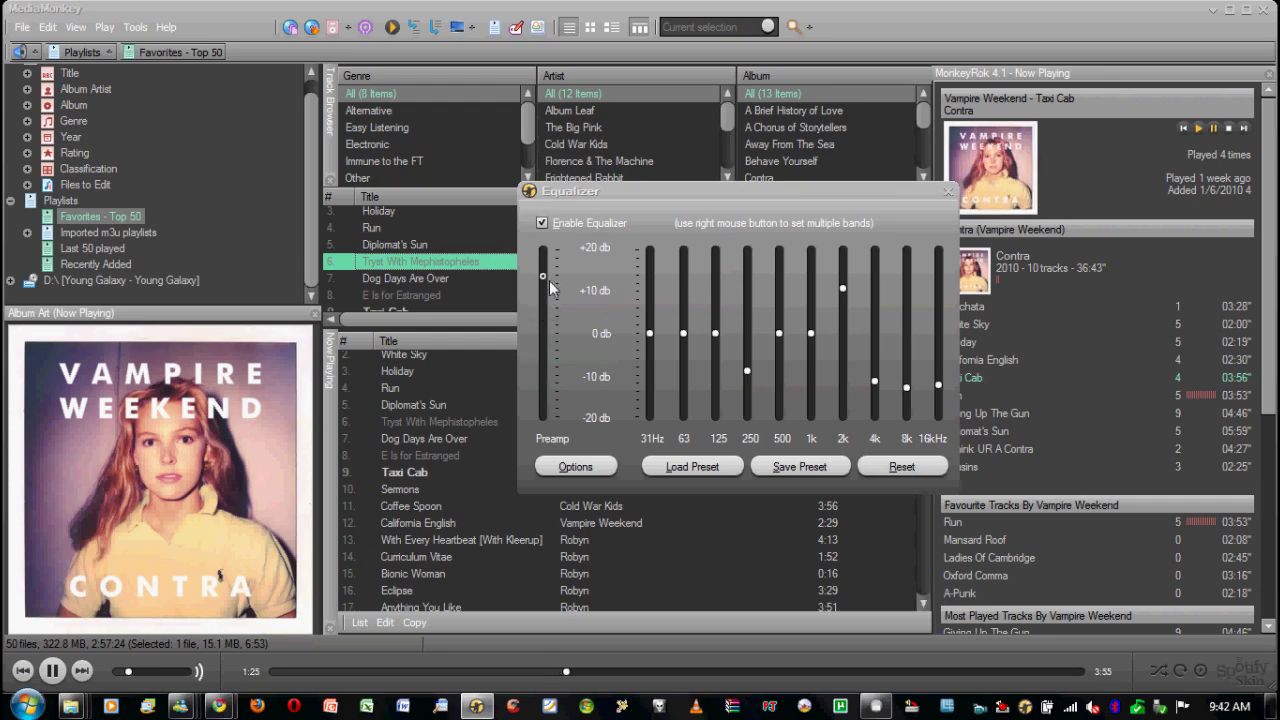
# Save the custom equalizer settings as an .sde preset in the Equalizer folder, using a first name as the file name
pyautogui.click(794, 463)
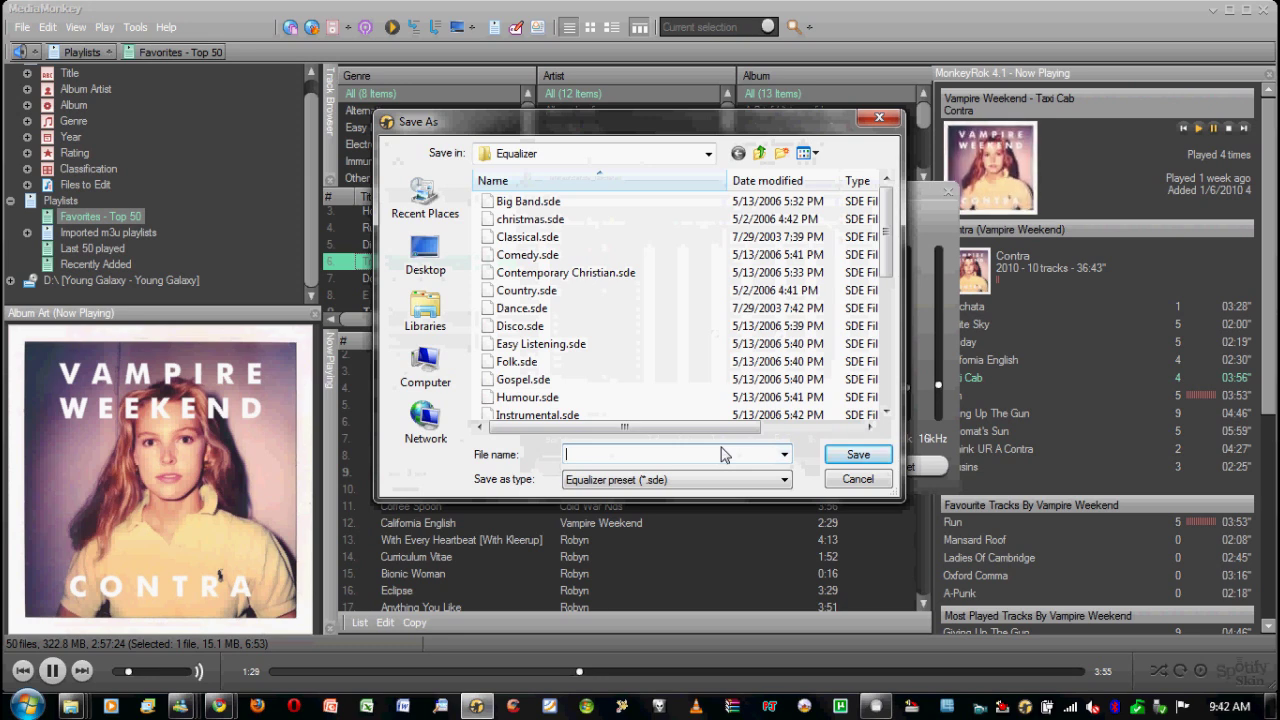
pyautogui.press('capslock')
pyautogui.write('C')
pyautogui.press('capslock')
pyautogui.write('hris')
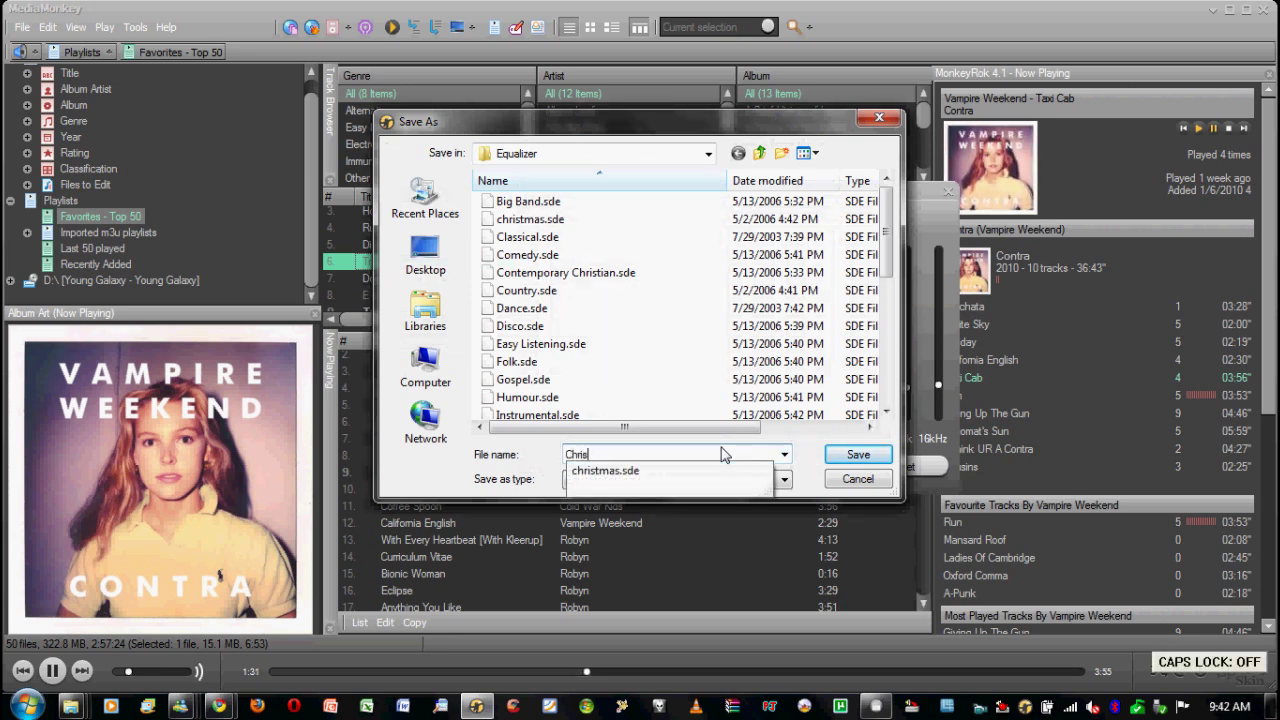
pyautogui.click(840, 455)
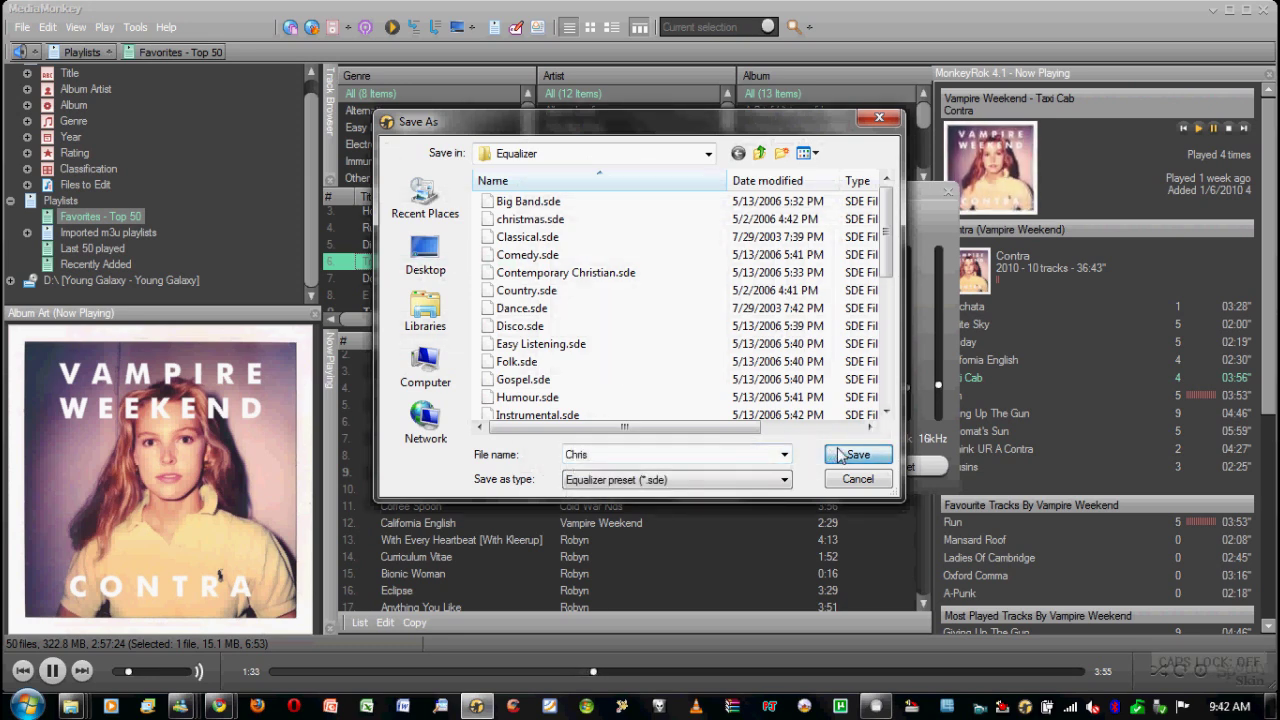
pyautogui.click(840, 455)
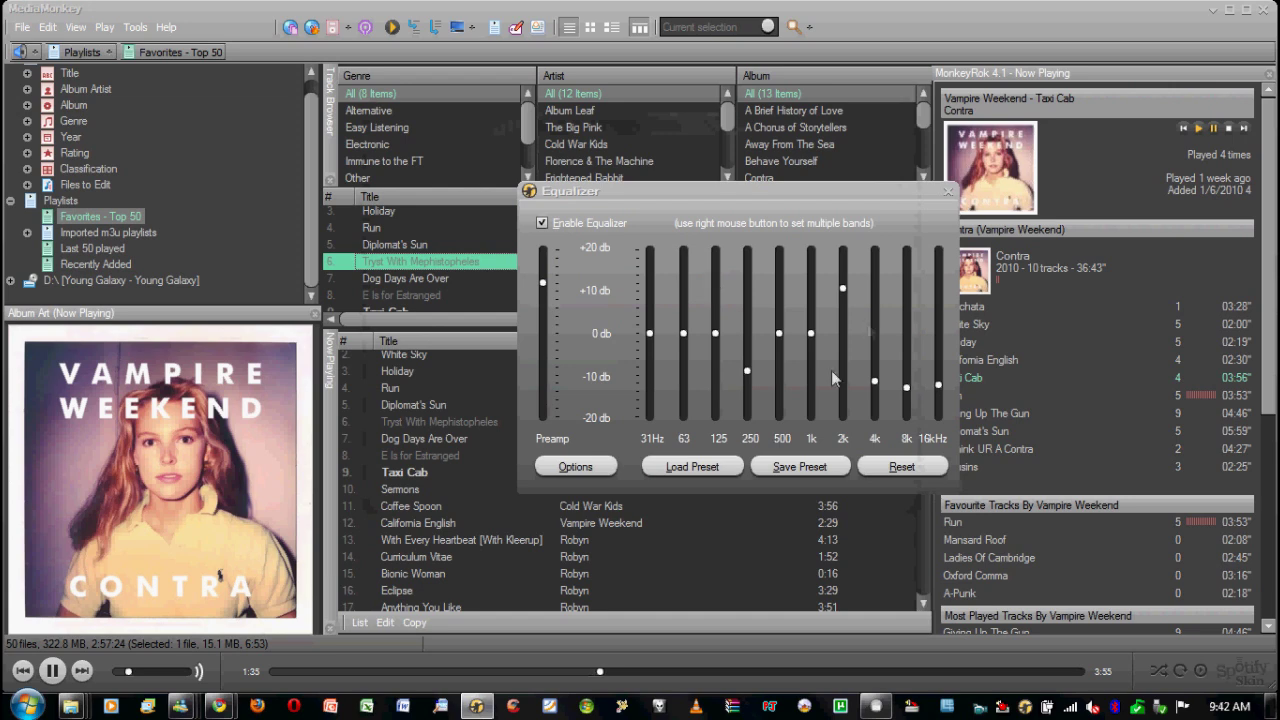
# Reset the equalizer and load the newly saved custom preset from the Equalizer folder
pyautogui.click(901, 466)
pyautogui.click(722, 468)
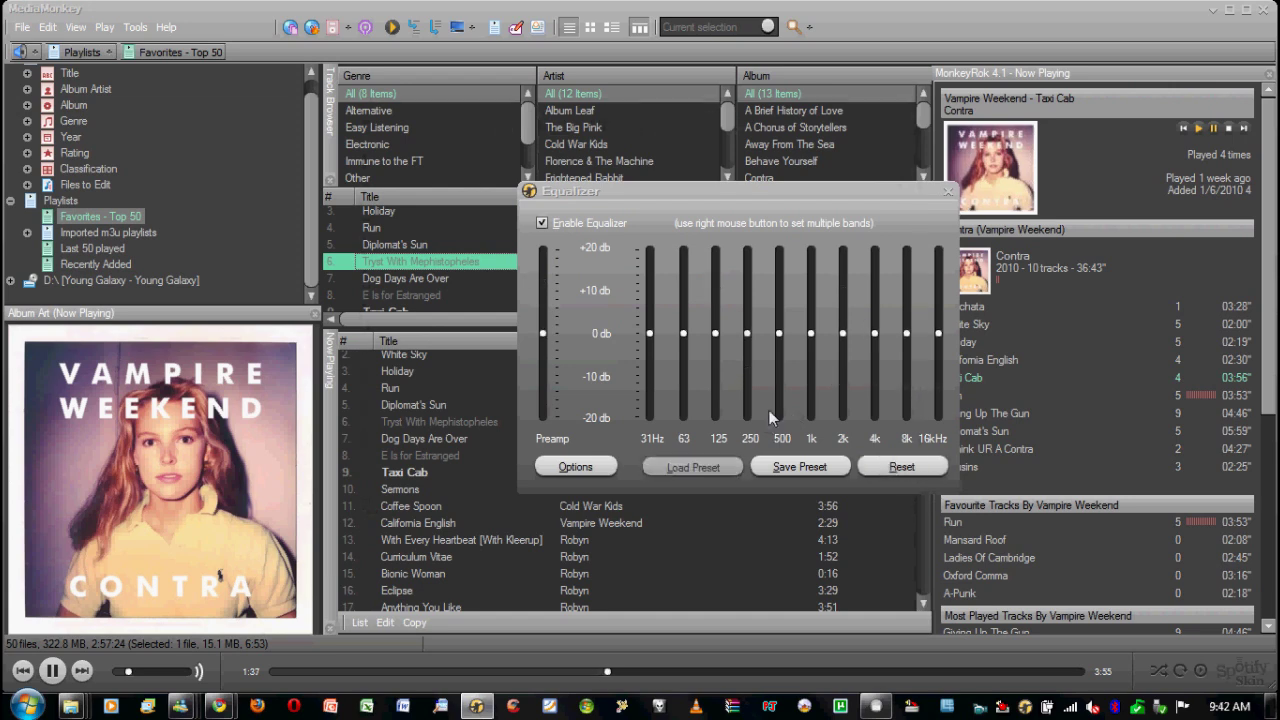
pyautogui.write('Chris')
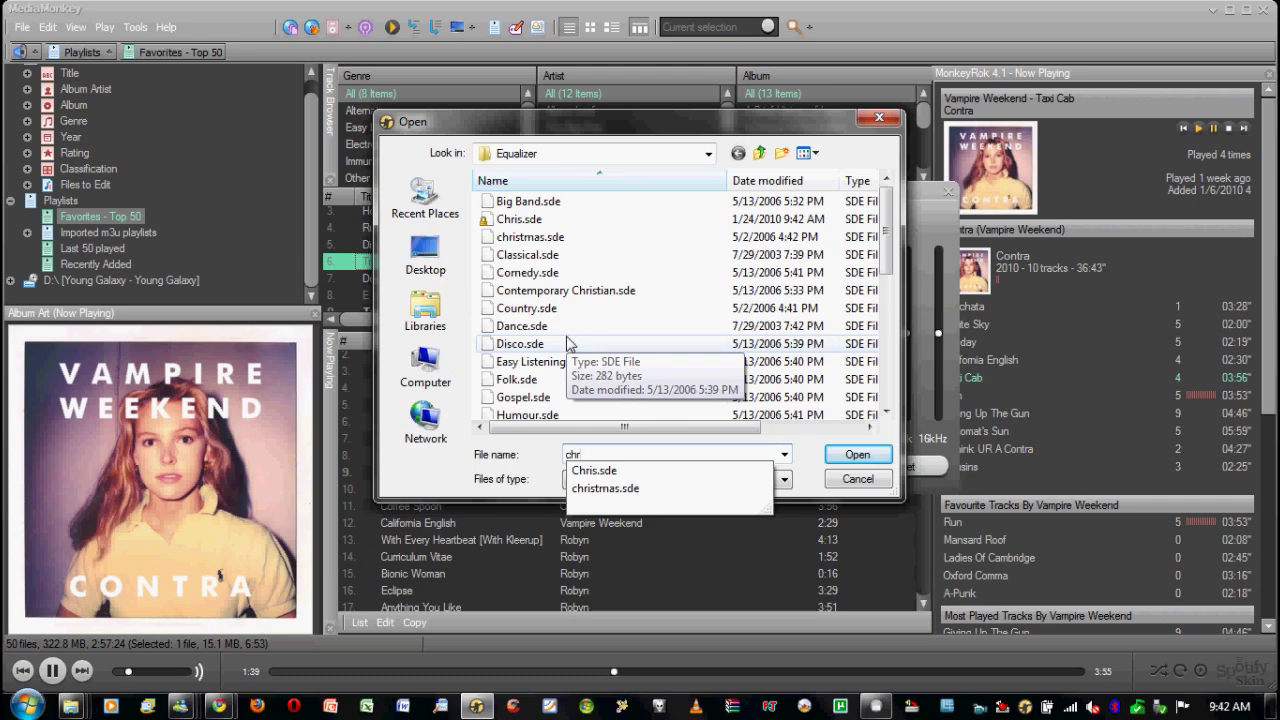
pyautogui.click(855, 453)
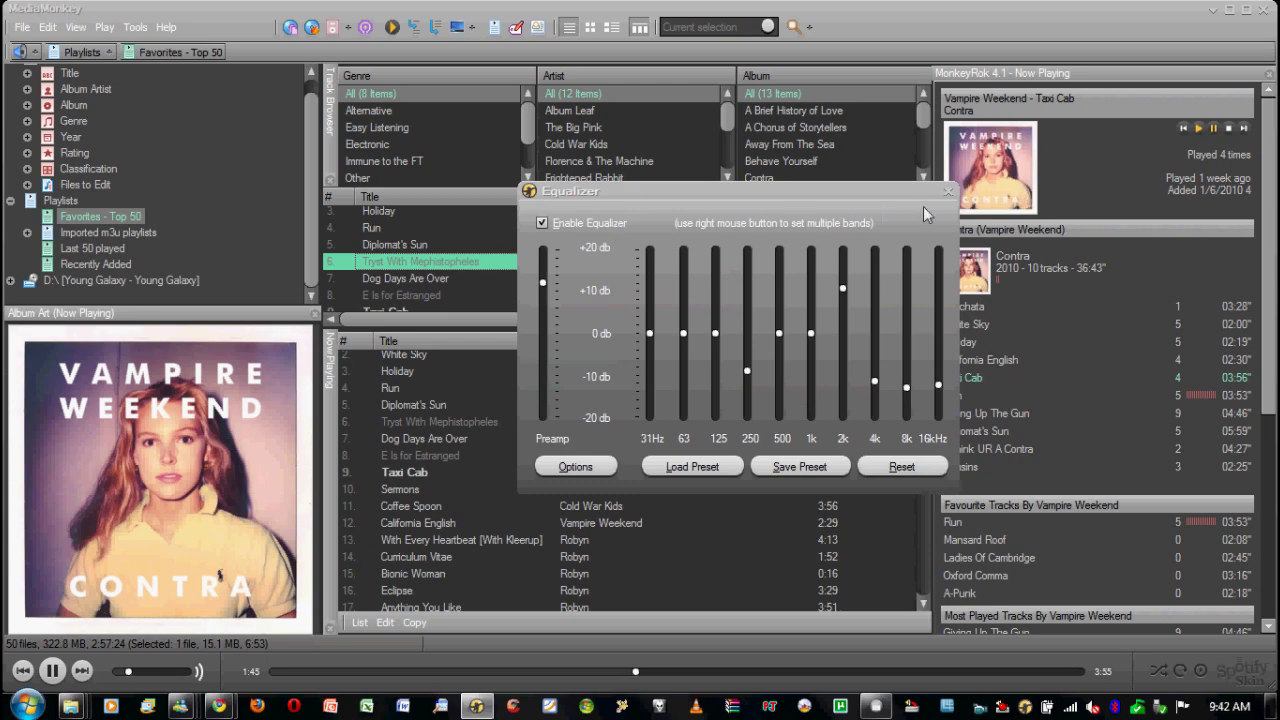
# Load the Disco.sde preset into the equalizer
pyautogui.click(697, 467)
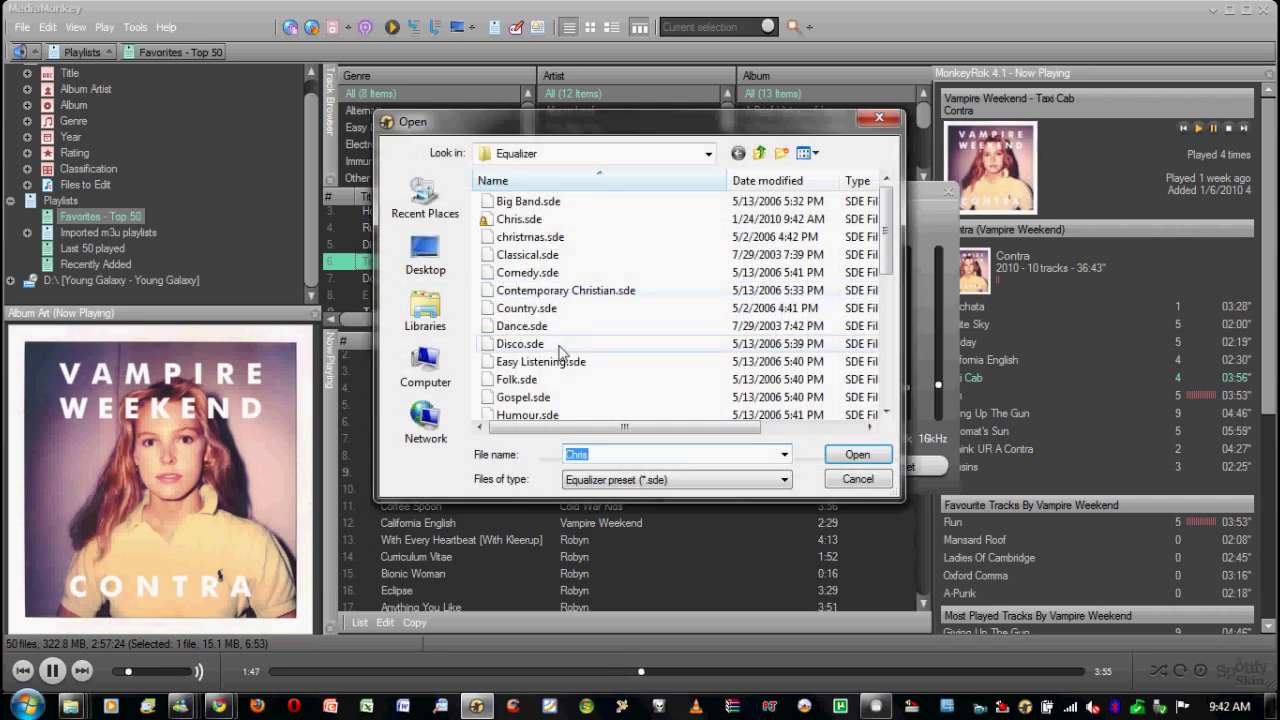
pyautogui.click(555, 344)
pyautogui.click(871, 460)
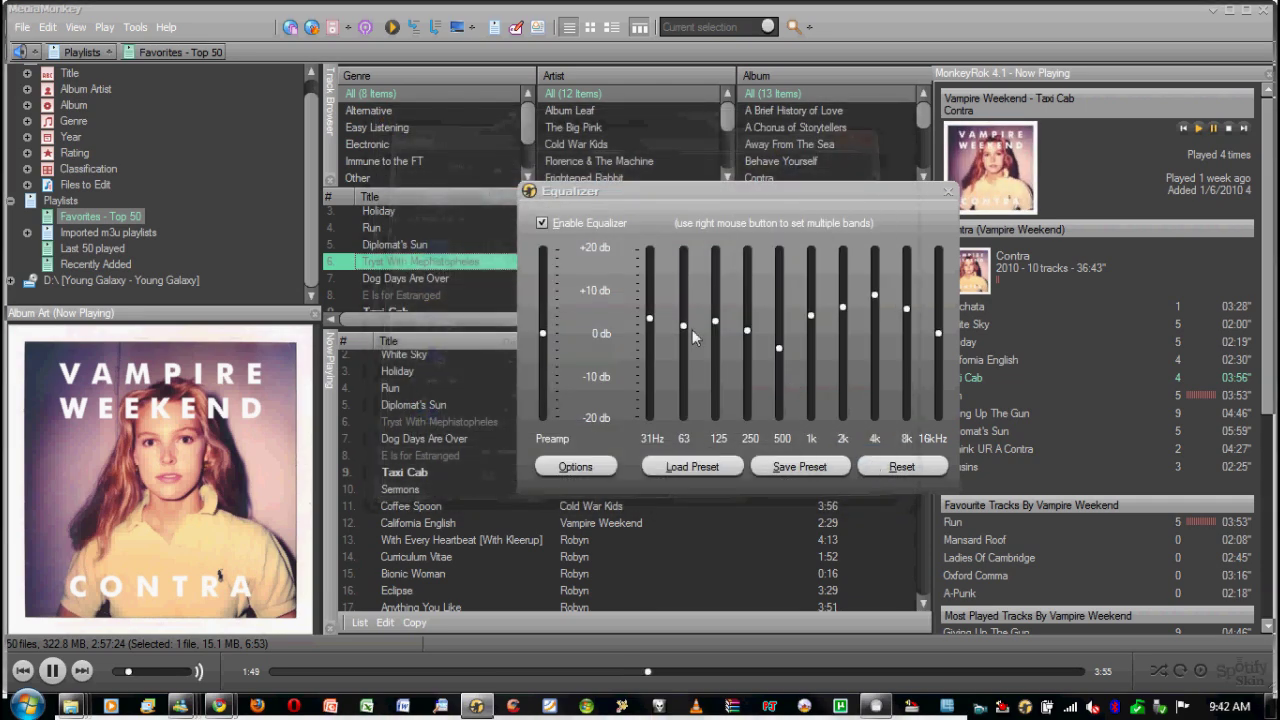